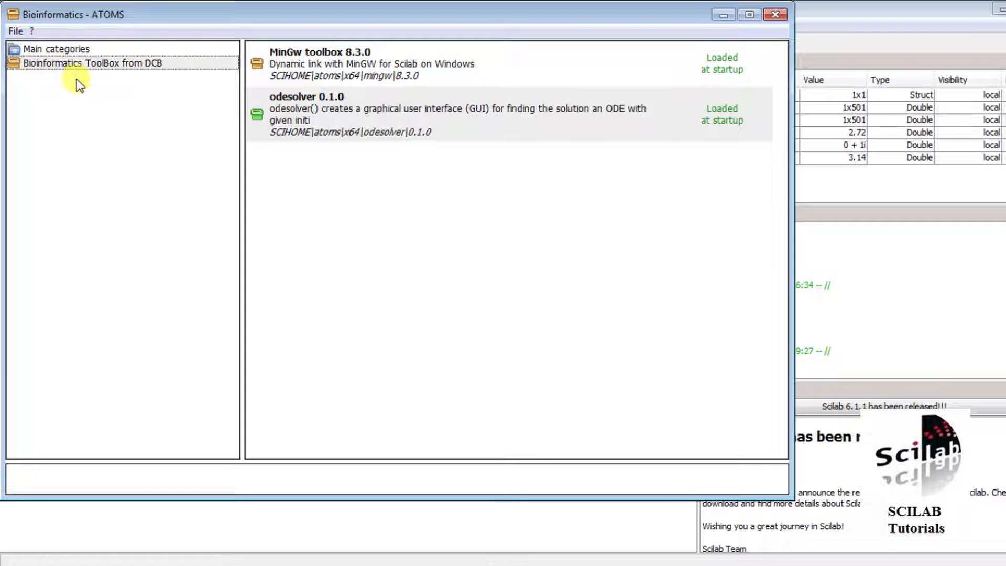
# View the details of Bioinformatics ToolBox from DCB and return to the main module categories.
pyautogui.click(49, 64)
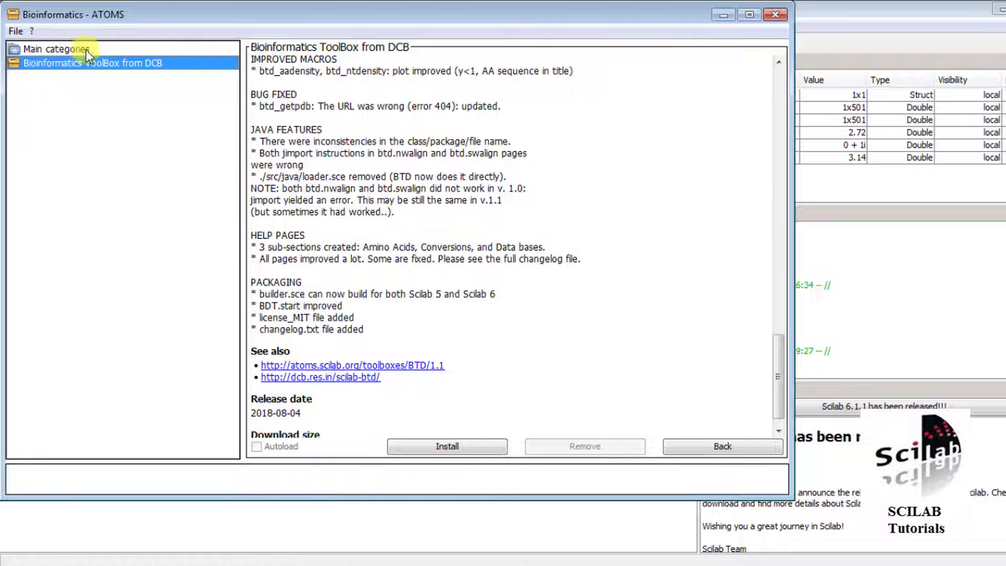
pyautogui.click(68, 52)
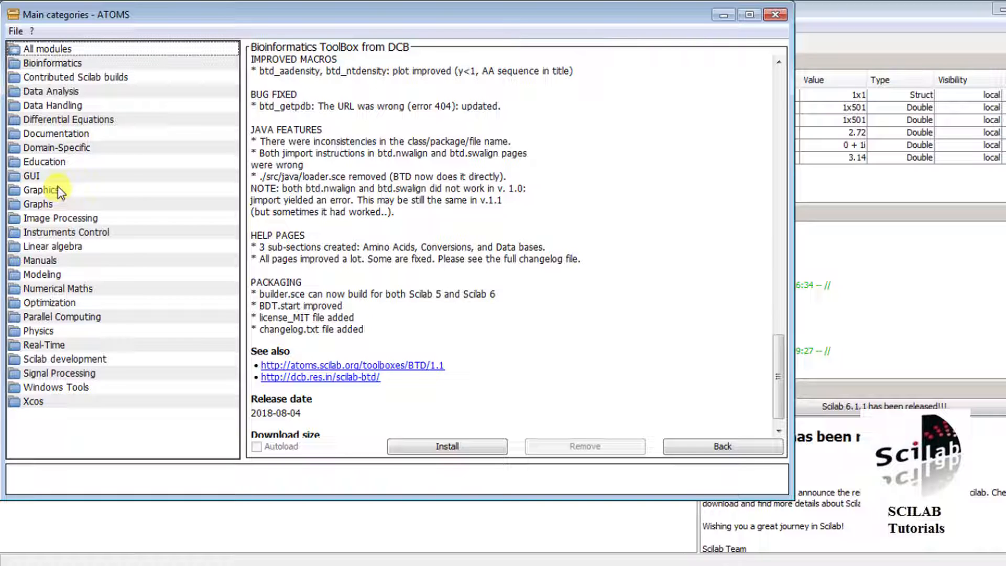
# Remove the odesolver module from the Physics category and close the ATOMS module manager.
pyautogui.click(34, 335)
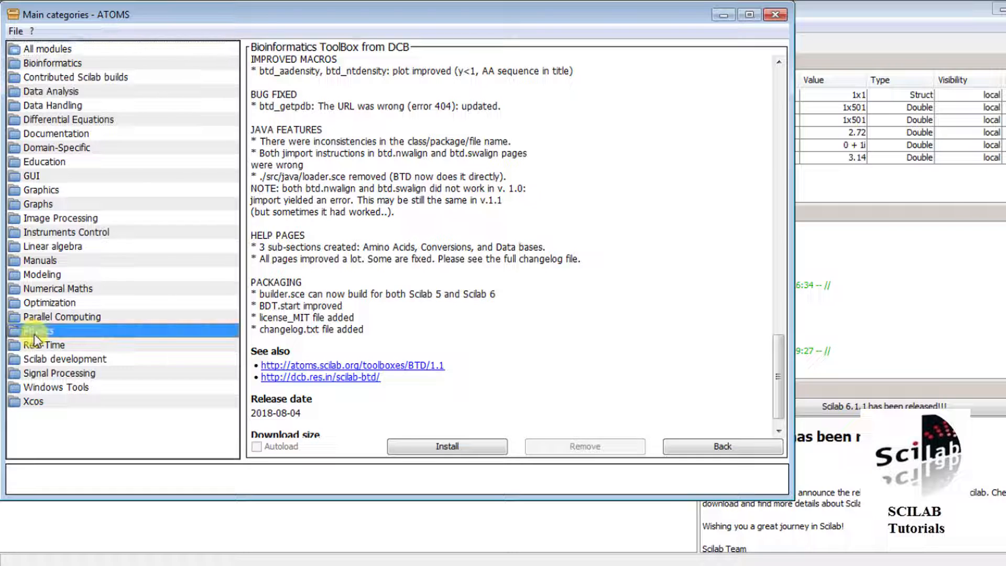
pyautogui.doubleClick(34, 335)
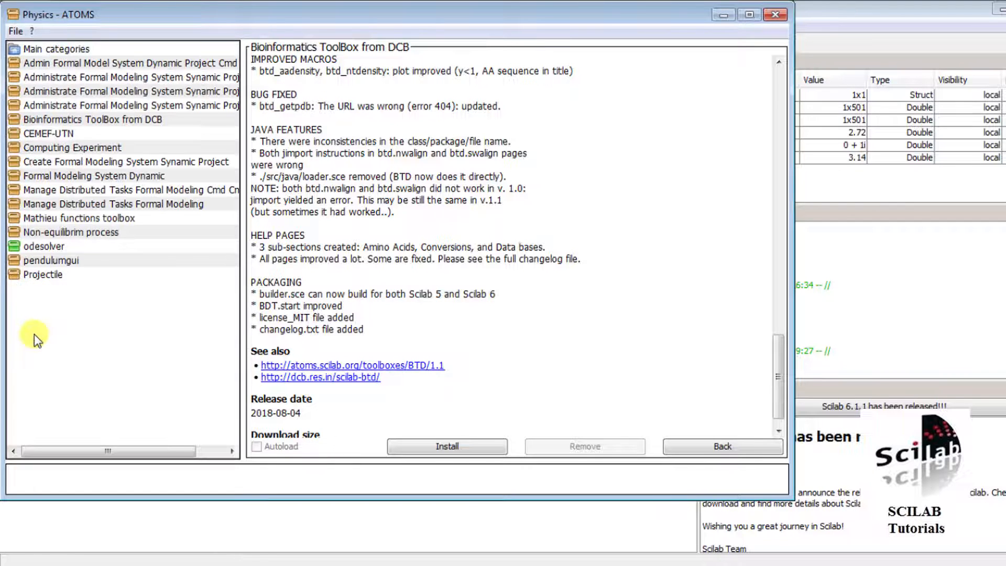
pyautogui.click(39, 247)
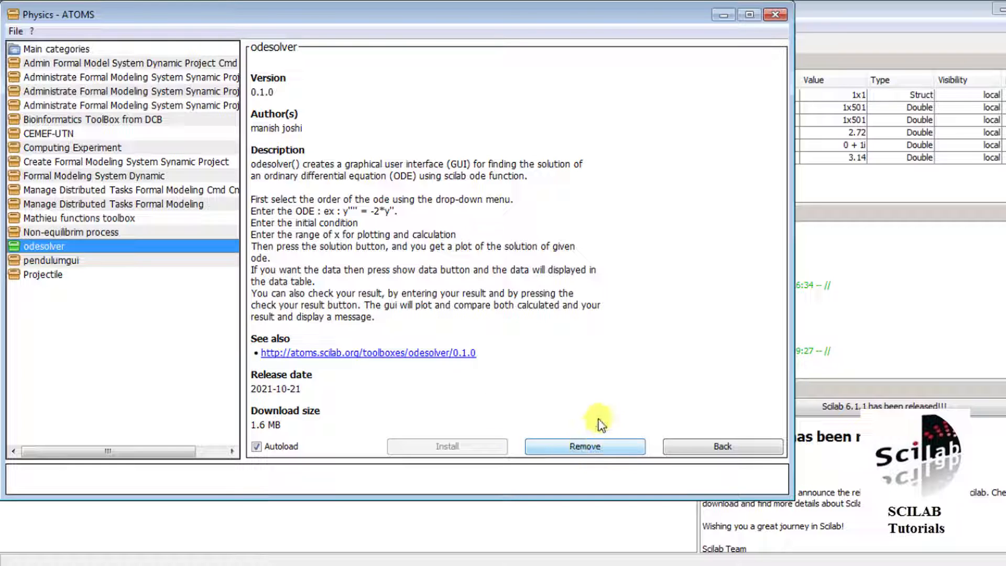
pyautogui.click(583, 452)
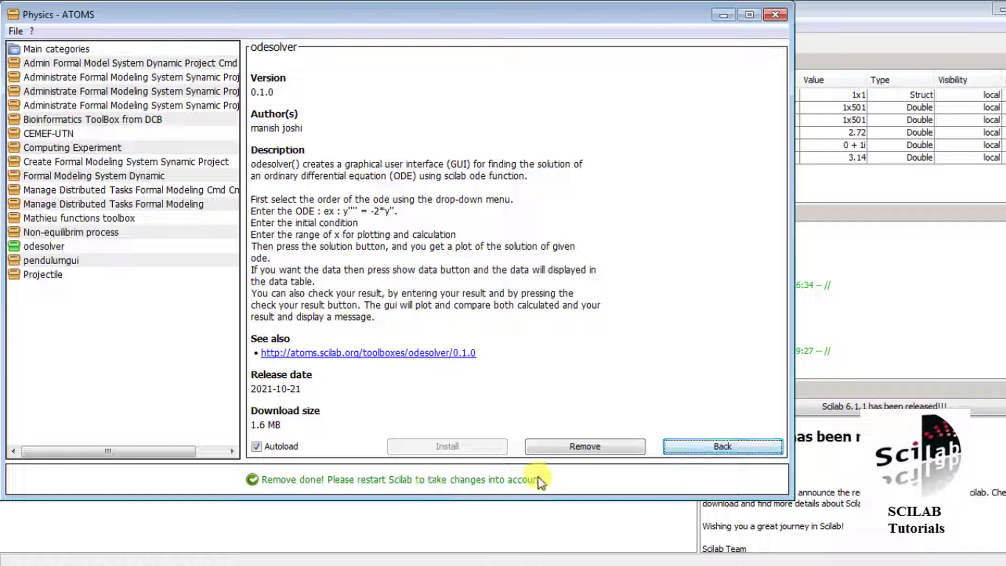
pyautogui.click(769, 15)
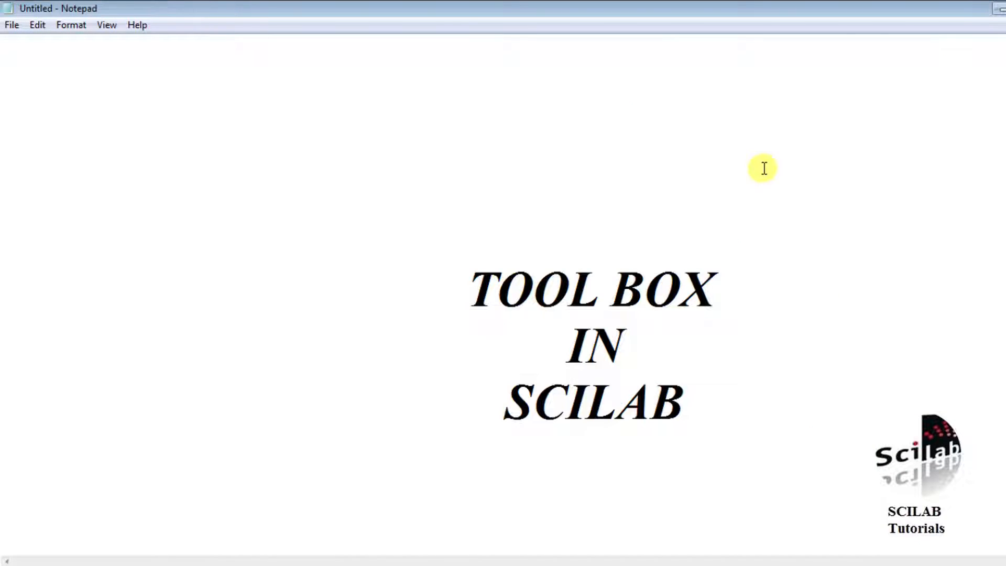
# Relaunch scilab-6.1.0 (64-bit) Desktop and maximize the ATOMS module manager window.
pyautogui.click(21, 560)
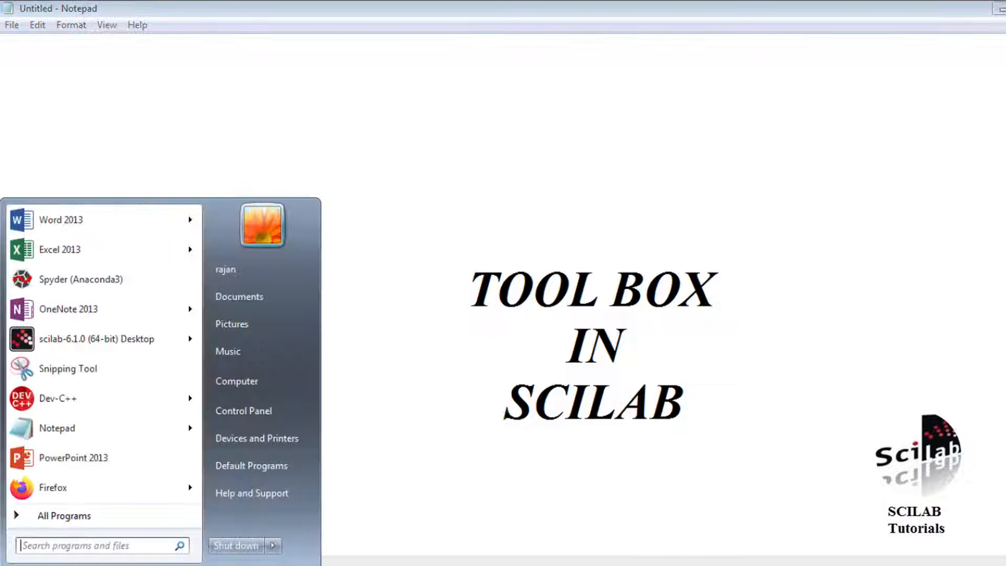
pyautogui.moveTo(78, 346)
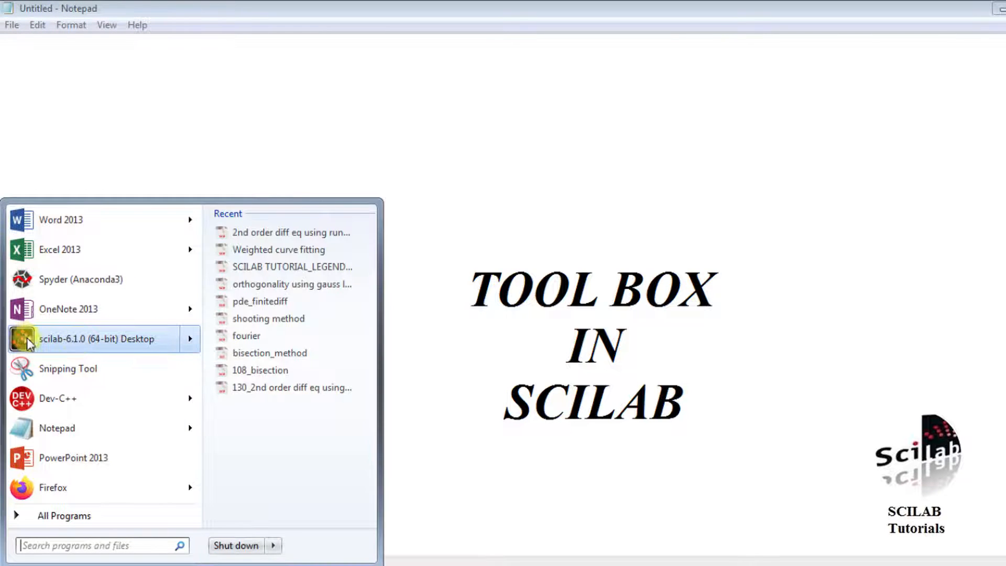
pyautogui.click(110, 341)
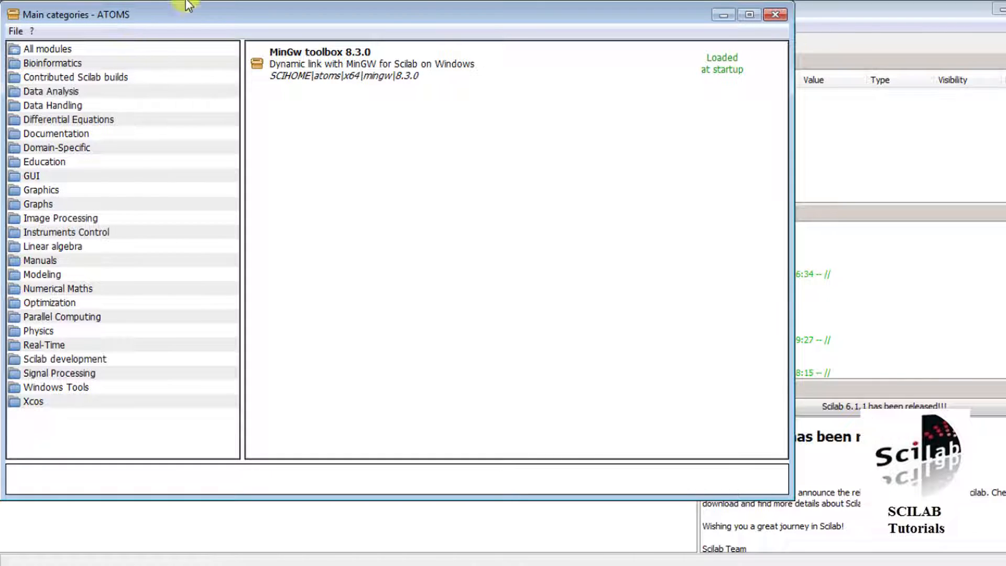
pyautogui.click(749, 16)
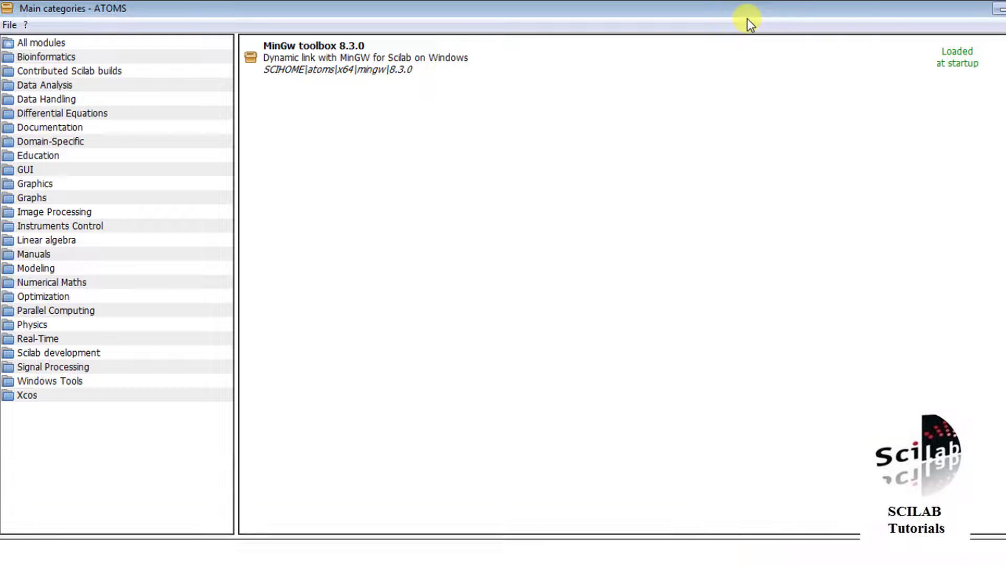
# Review the details page of the installed MinGw toolbox.
pyautogui.click(319, 63)
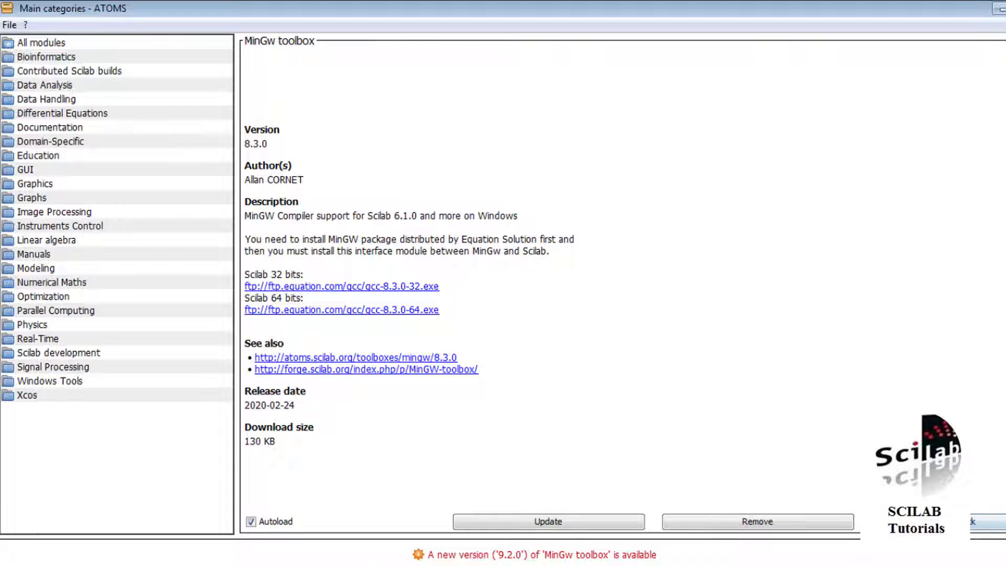
pyautogui.click(921, 523)
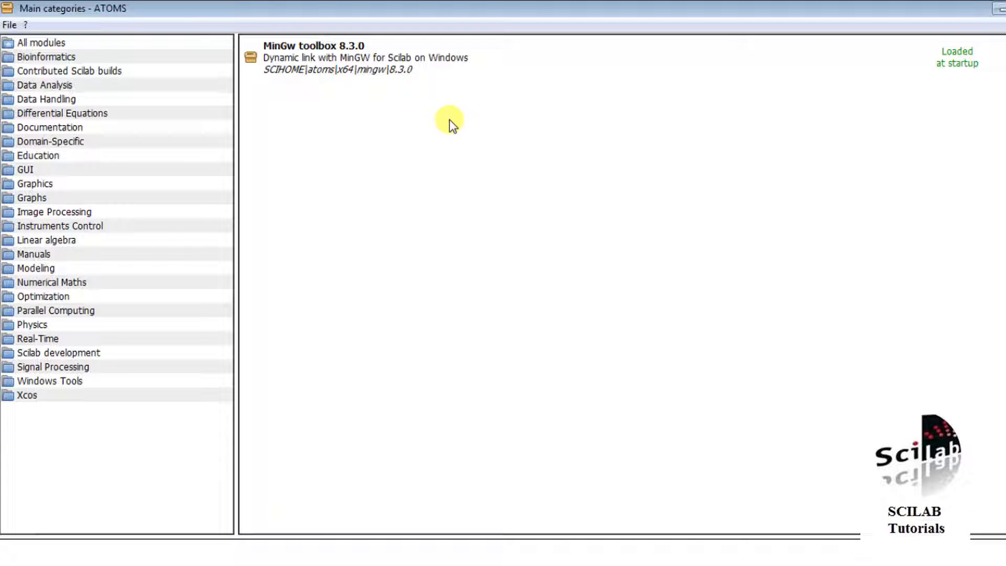
pyautogui.click(345, 50)
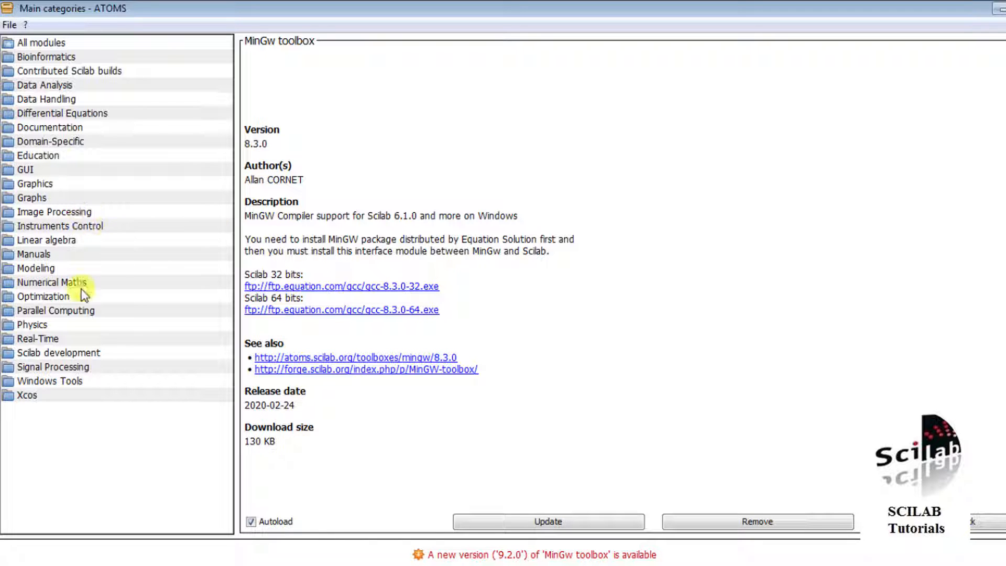
# Install the odesolver module from the Physics category.
pyautogui.click(41, 323)
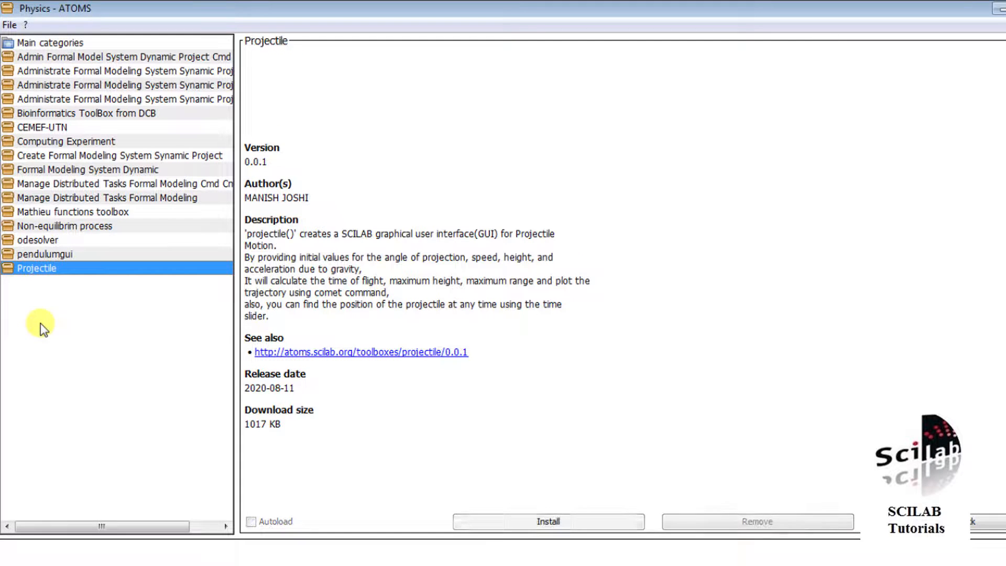
pyautogui.click(33, 240)
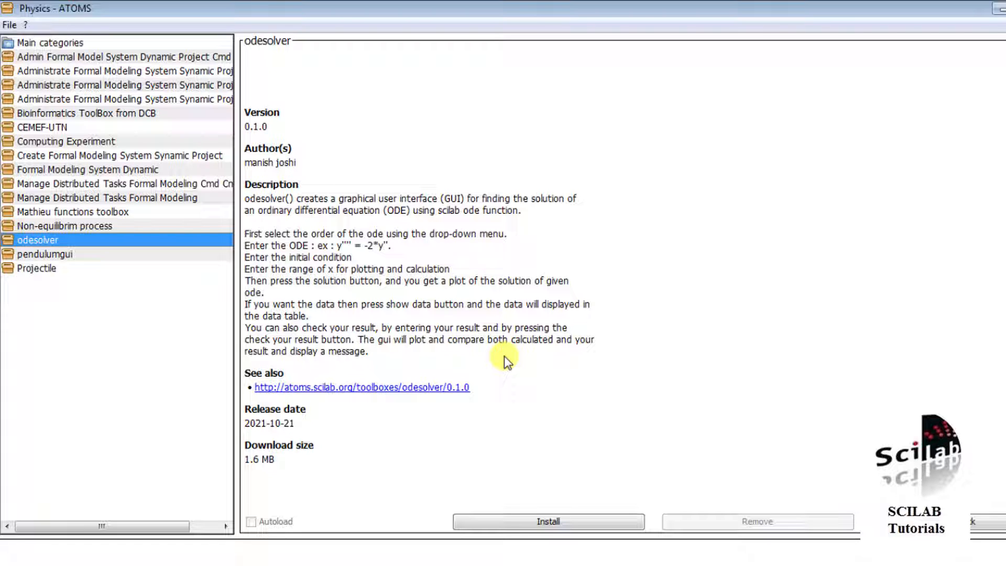
pyautogui.click(554, 522)
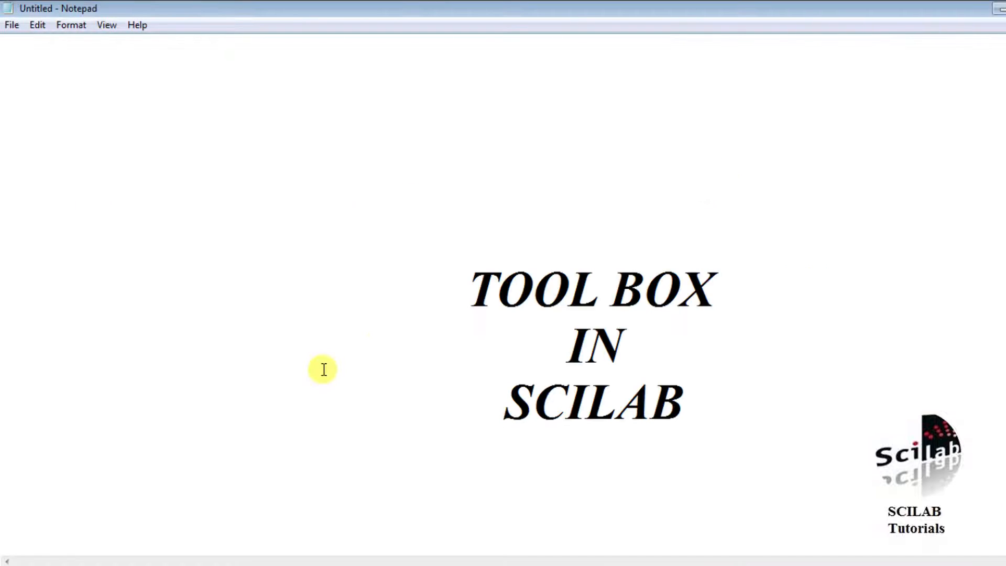
# Relaunch scilab-6.1.0 (64-bit) Desktop and examine the toolbox loading messages in the console.
pyautogui.click(16, 559)
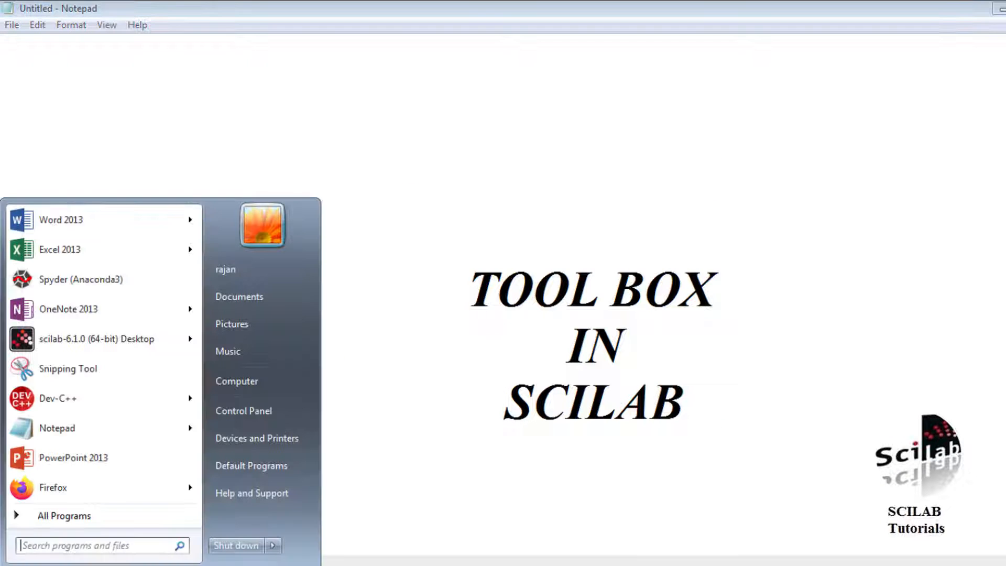
pyautogui.click(87, 347)
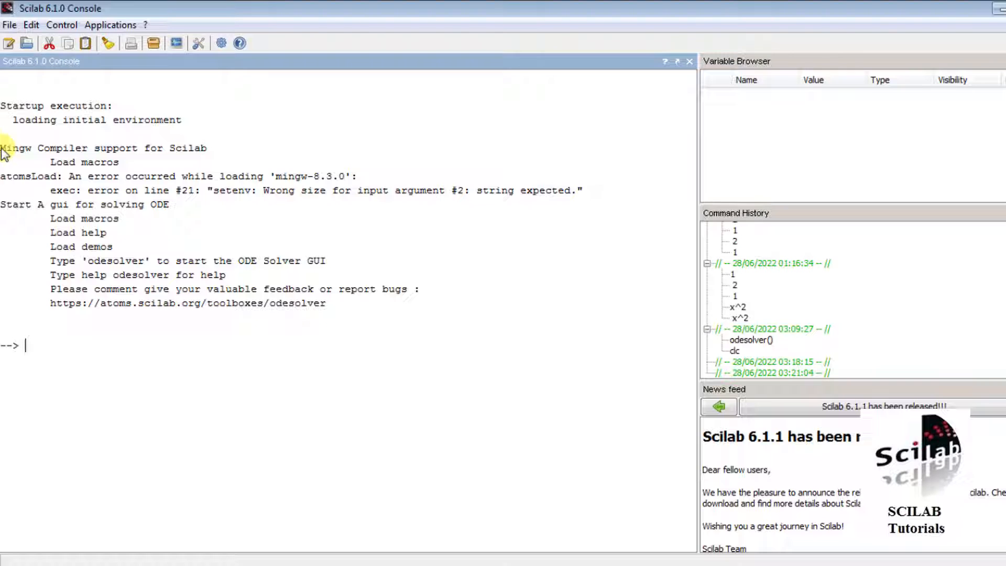
pyautogui.moveTo(1, 151); pyautogui.dragTo(113, 152)
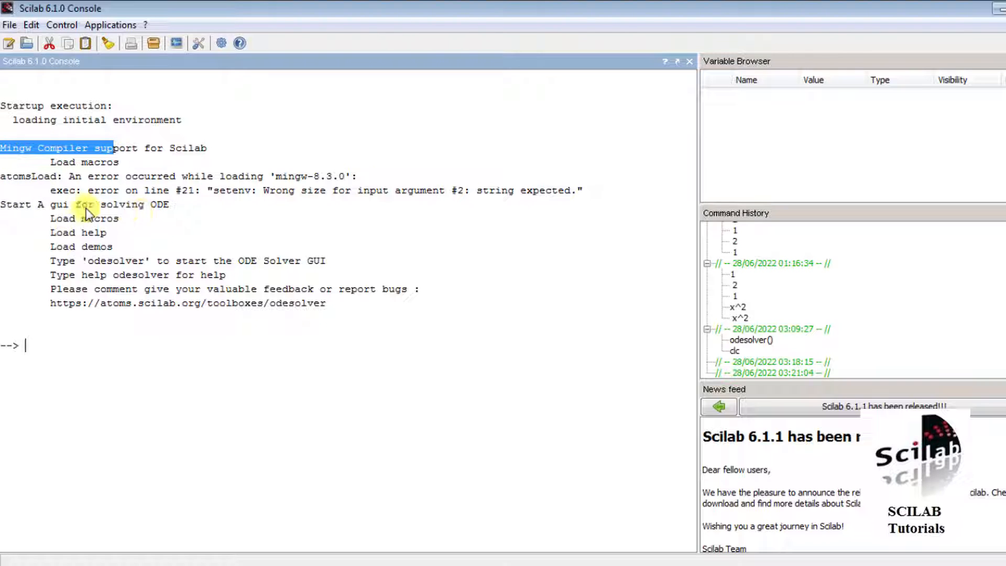
pyautogui.moveTo(46, 204); pyautogui.dragTo(180, 208)
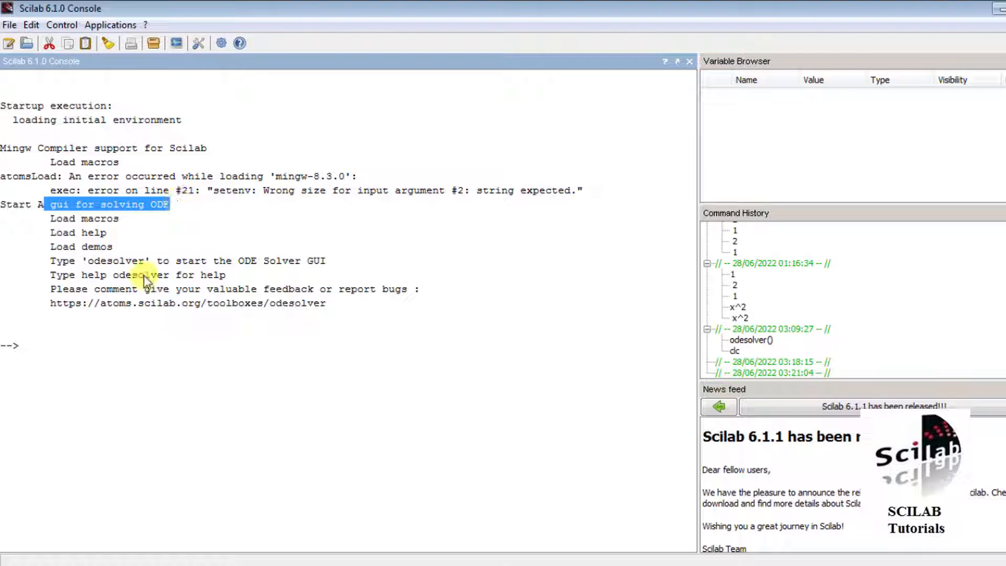
pyautogui.click(129, 343)
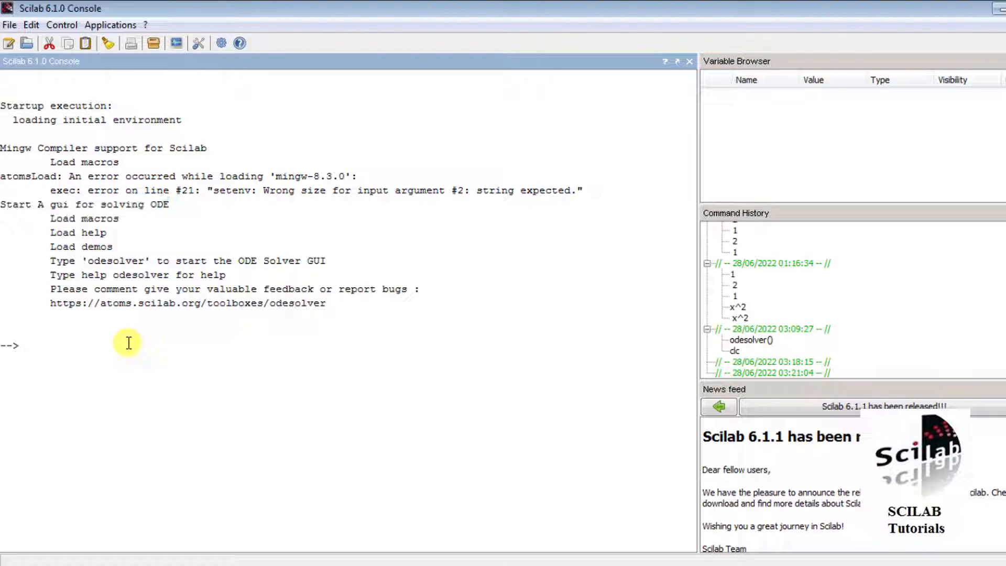
# Start the ODE Solver GUI with the odesolver command and select 1 as the order of the ODE.
pyautogui.write('odesolver')
pyautogui.press('Return')
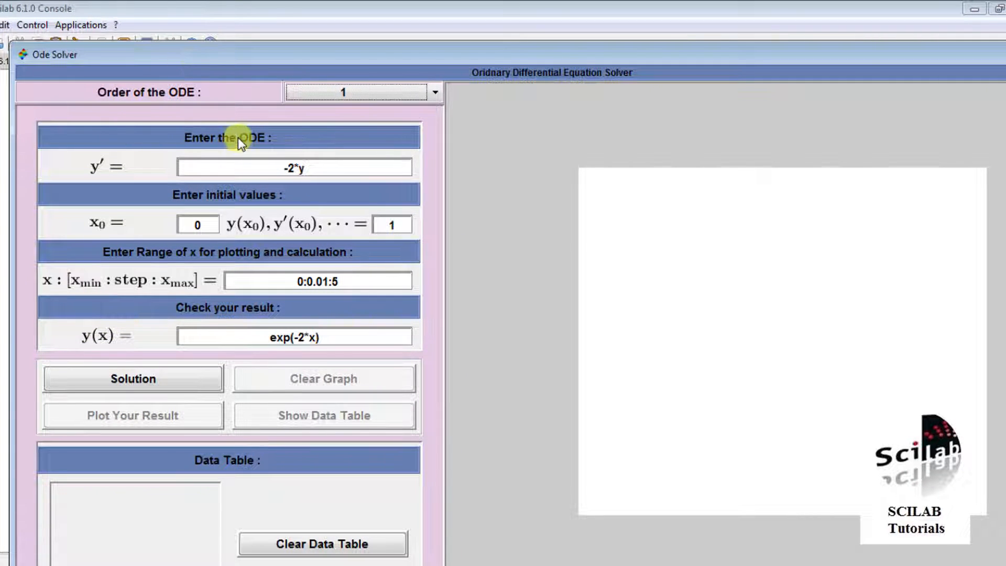
pyautogui.click(338, 93)
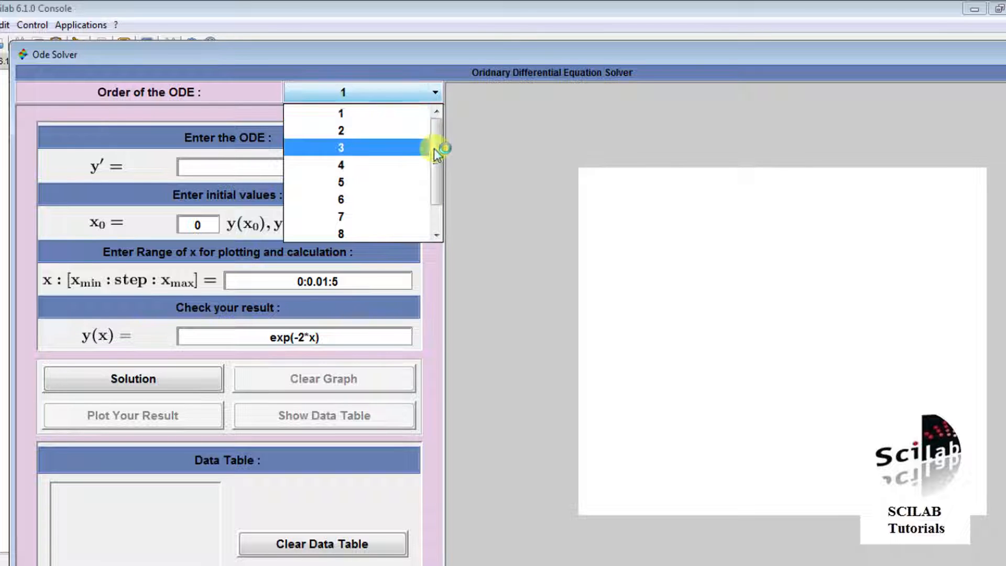
pyautogui.scroll(-1, 435, 202)
pyautogui.moveTo(434, 205); pyautogui.dragTo(438, 119)
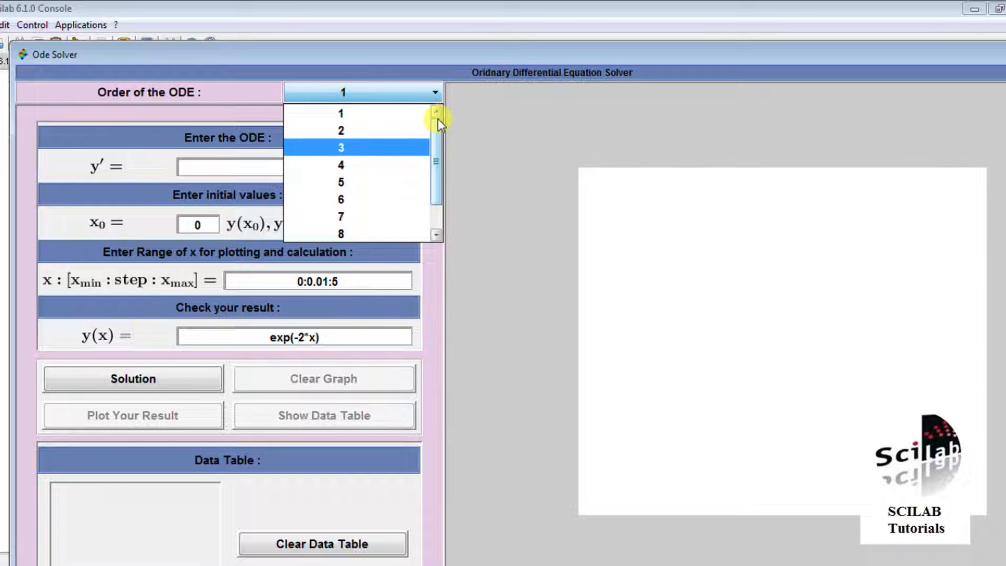
pyautogui.click(375, 112)
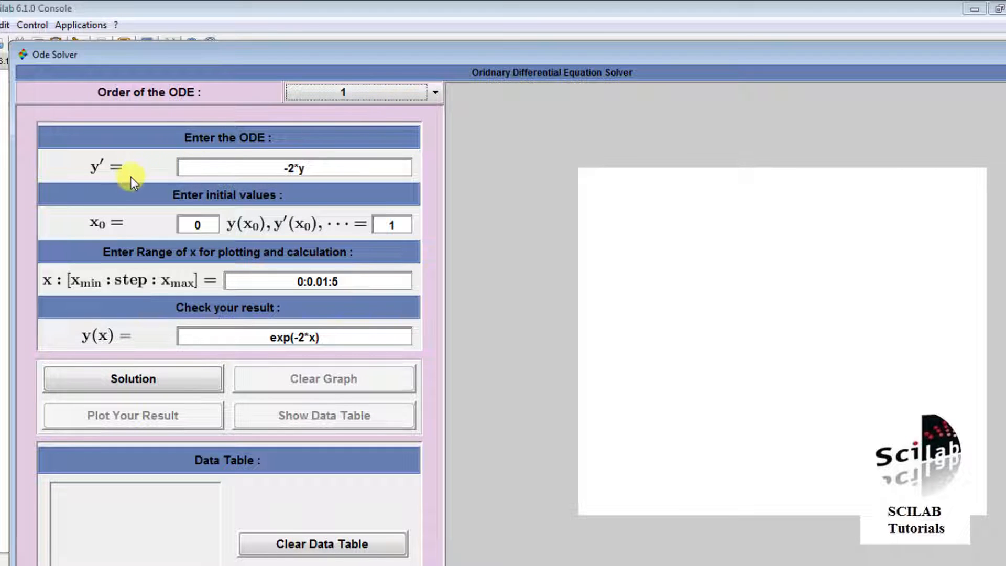
# Review the first-order inputs, compute and plot the solution of y' = -2*y, and show its data table.
pyautogui.click(305, 168)
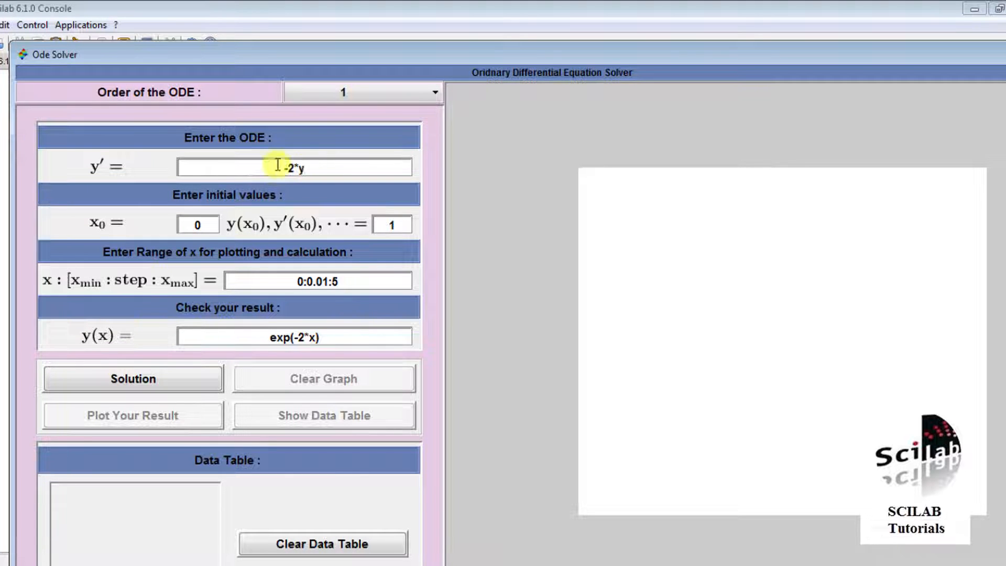
pyautogui.click(197, 224)
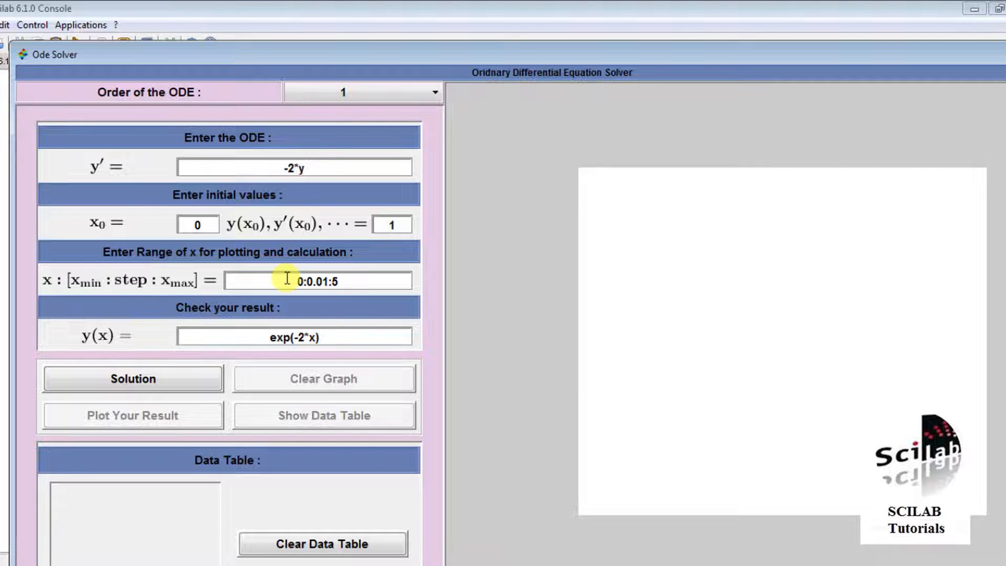
pyautogui.moveTo(287, 278); pyautogui.dragTo(305, 281)
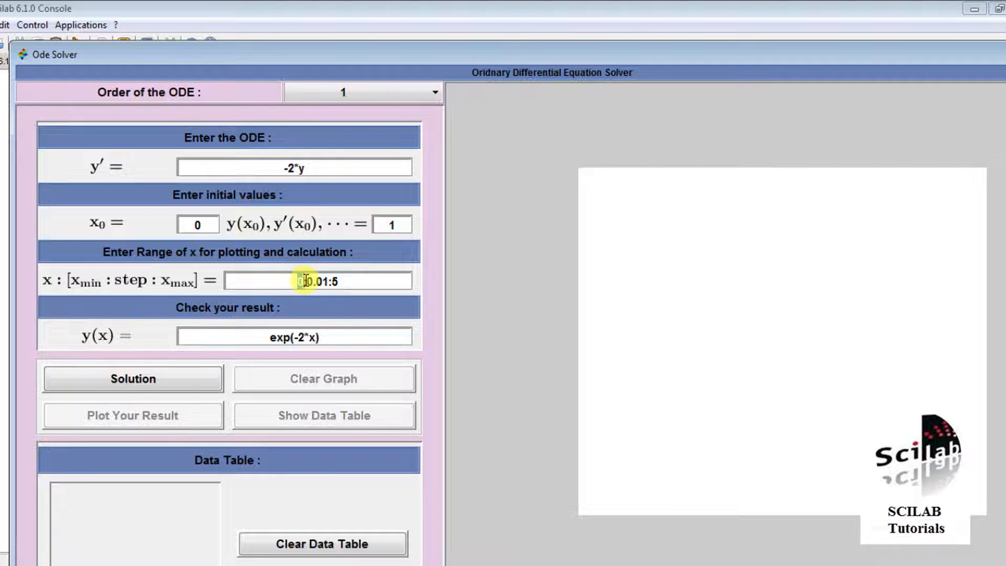
pyautogui.moveTo(332, 281)
pyautogui.mouseDown()
pyautogui.moveTo(347, 280)
pyautogui.moveTo(329, 282)
pyautogui.mouseUp()
pyautogui.click(184, 375)
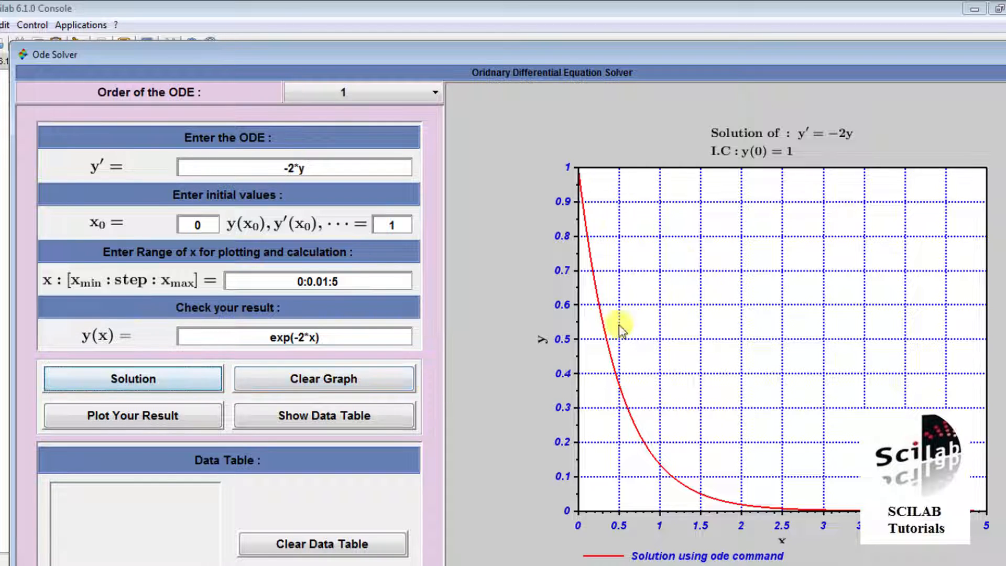
pyautogui.click(347, 414)
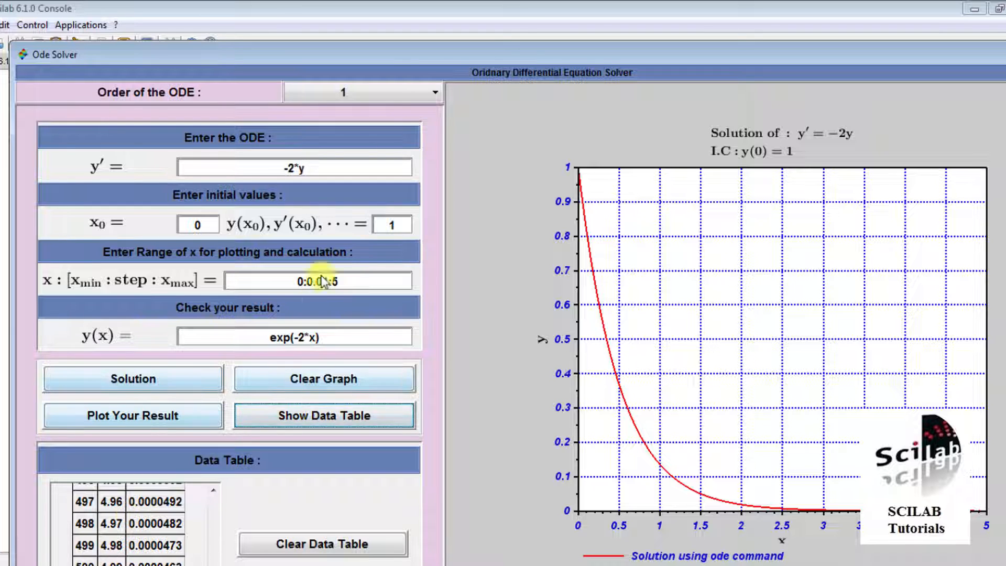
# Set the ODE order to 2 with initial values 0,0 and clear the data table.
pyautogui.click(418, 92)
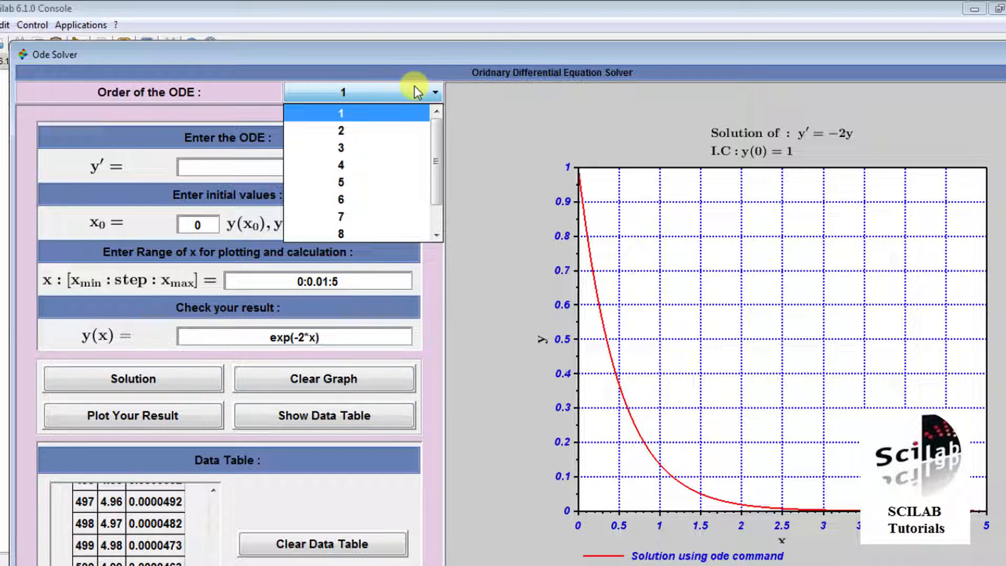
pyautogui.click(383, 129)
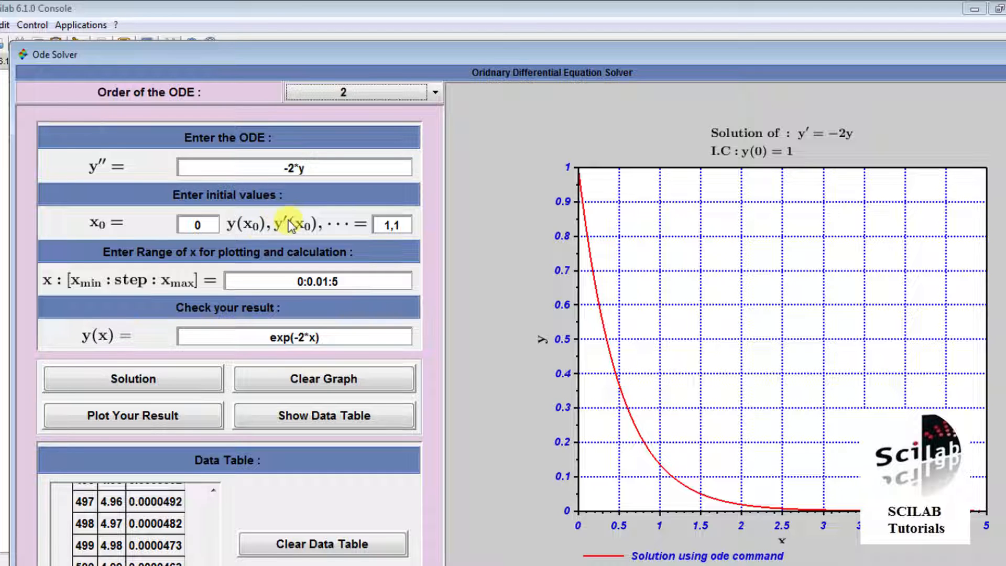
pyautogui.click(402, 225)
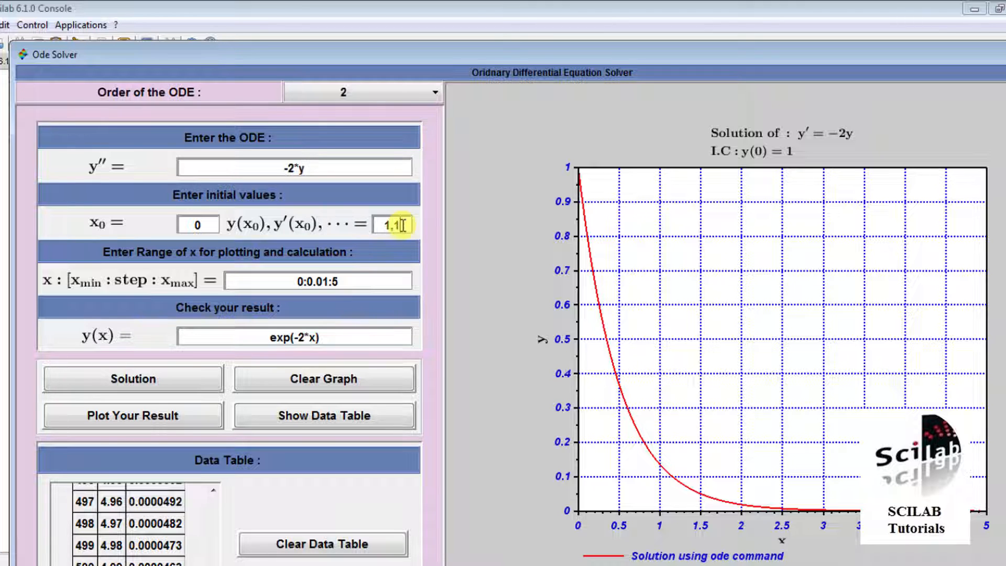
pyautogui.press('BackSpace')
pyautogui.press('BackSpace')
pyautogui.press('BackSpace')
pyautogui.write('0,0')
pyautogui.click(307, 545)
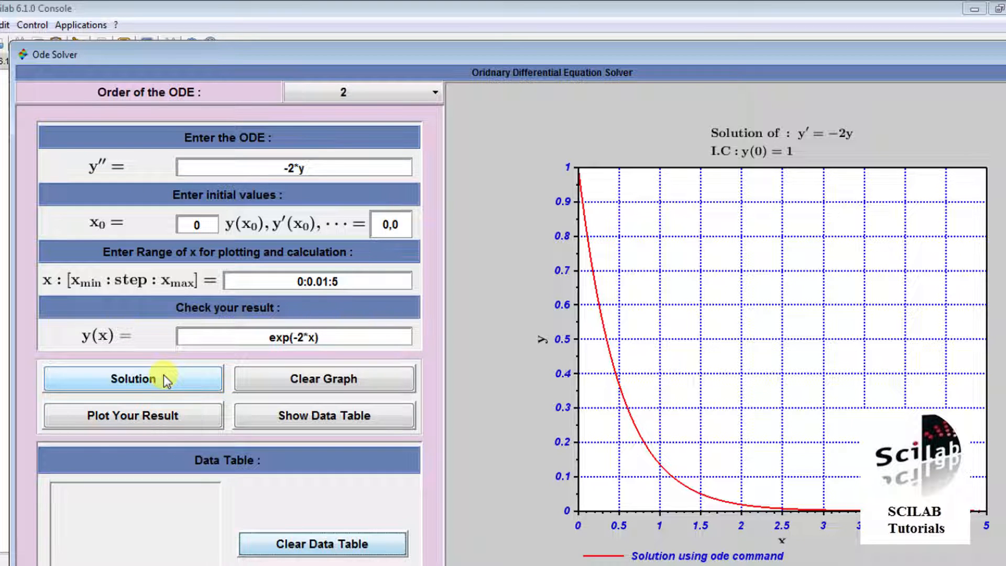
# Solve y'' = -2*y with initial values 0,0, and solve y'' = -2*y'+3 with initial values 1,1.
pyautogui.click(128, 380)
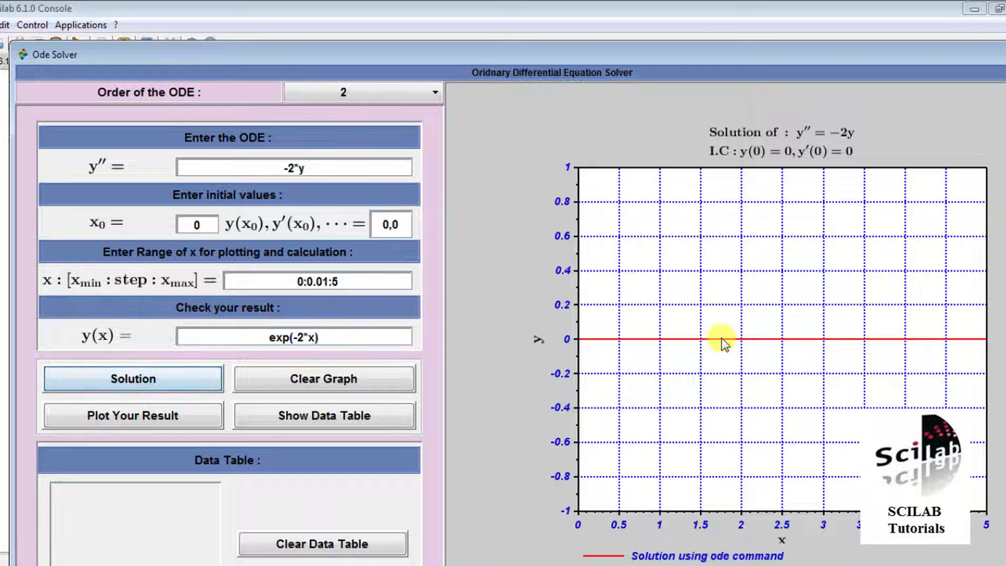
pyautogui.click(336, 170)
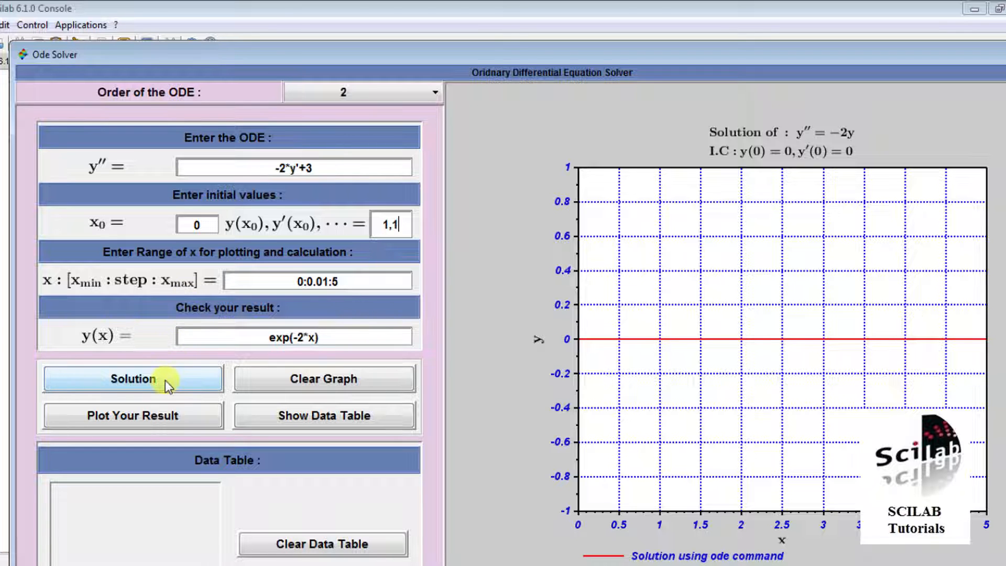
pyautogui.click(165, 379)
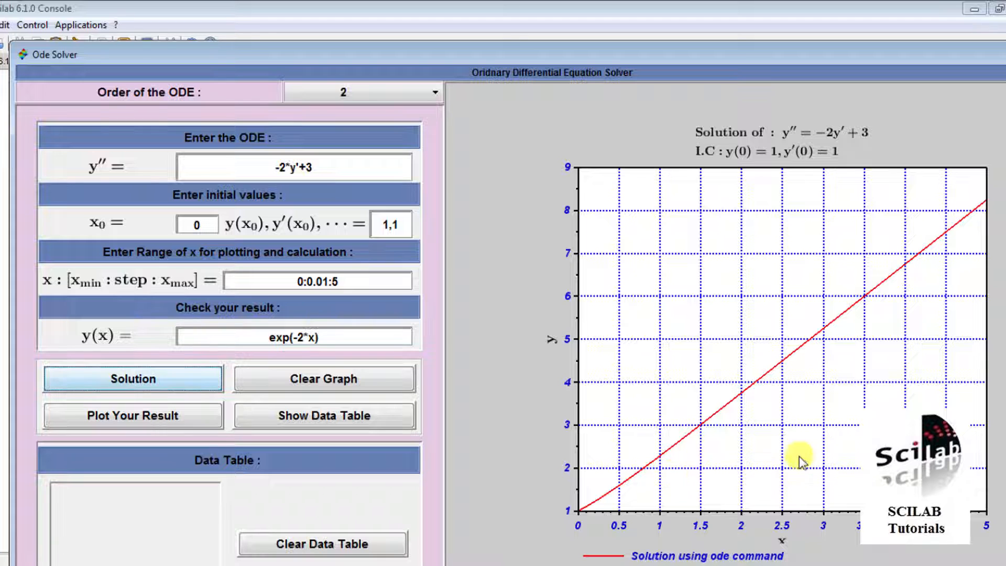
# Set the x range to 0:0.01:10 and recompute the solution plot of y'' = -2*y'+3.
pyautogui.click(350, 282)
pyautogui.press('BackSpace')
pyautogui.write('10')
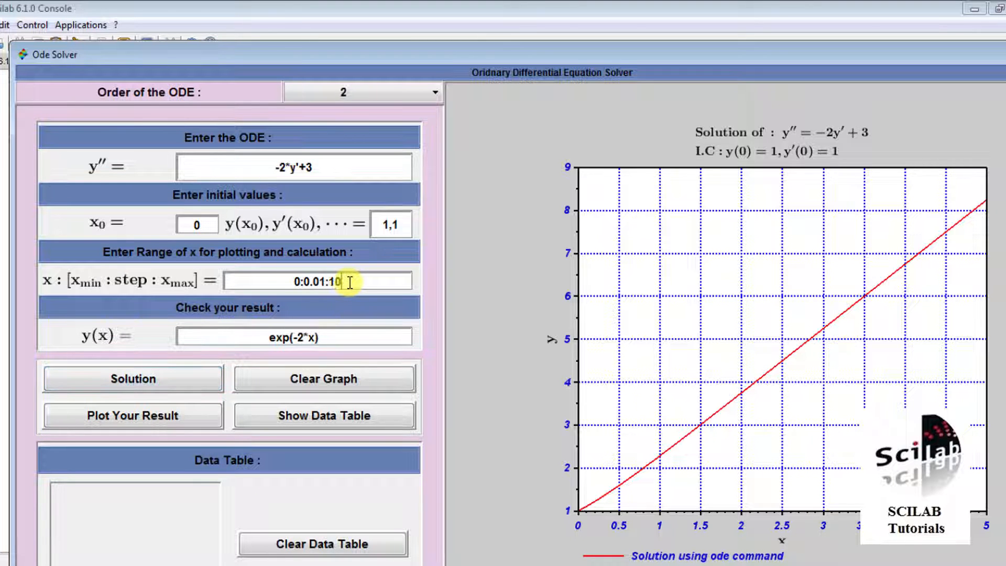
pyautogui.click(181, 373)
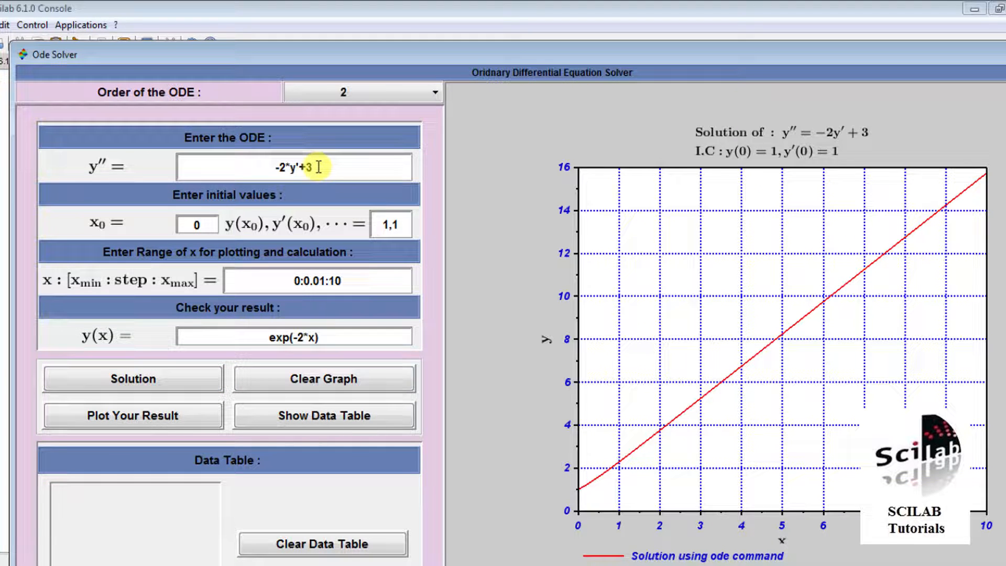
# Change the second-order ODE to y'' = -2 with initial values 0,1 and plot its solution.
pyautogui.press('BackSpace')
pyautogui.press('BackSpace')
pyautogui.press('BackSpace')
pyautogui.press('BackSpace')
pyautogui.press('BackSpace')
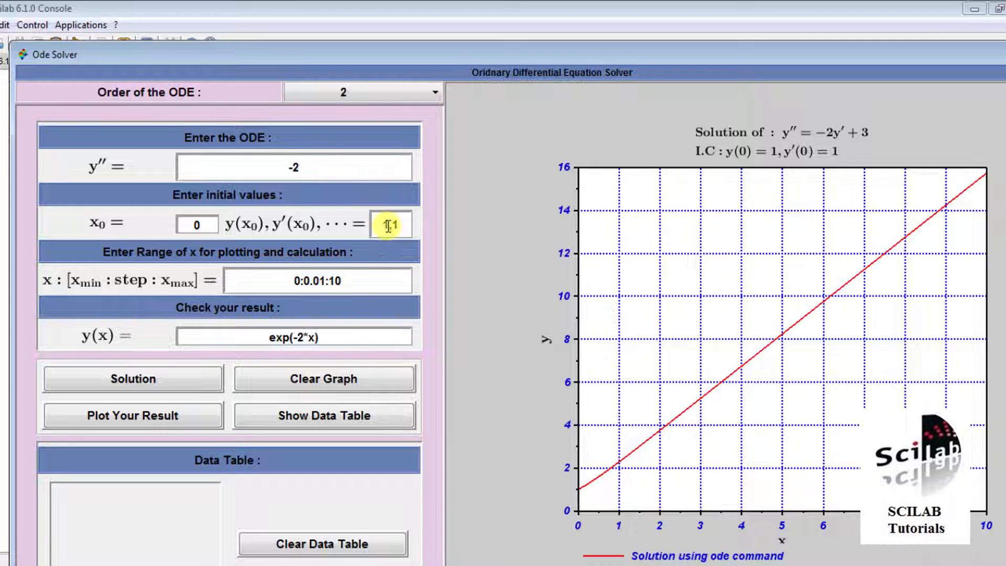
pyautogui.press('BackSpace')
pyautogui.write('0')
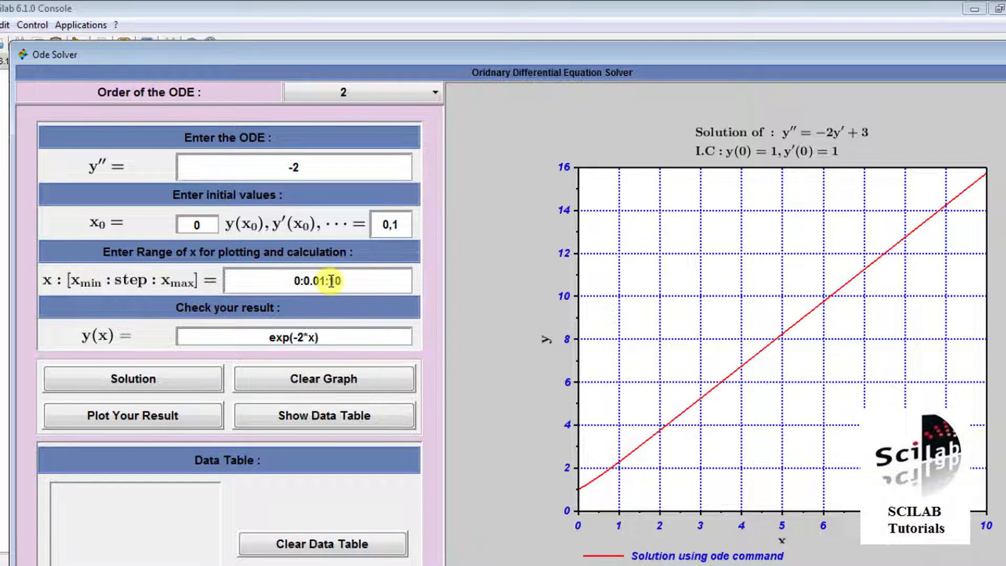
pyautogui.click(184, 376)
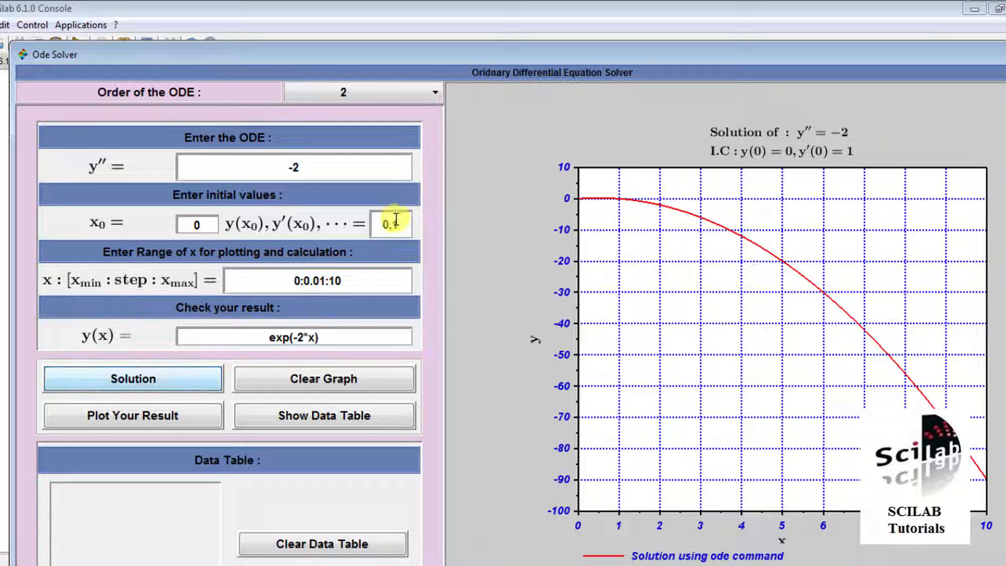
# Set the x range to -15:0.01:15 and replot the solution of y'' = -2.
pyautogui.click(302, 280)
pyautogui.press('BackSpace')
pyautogui.press('BackSpace')
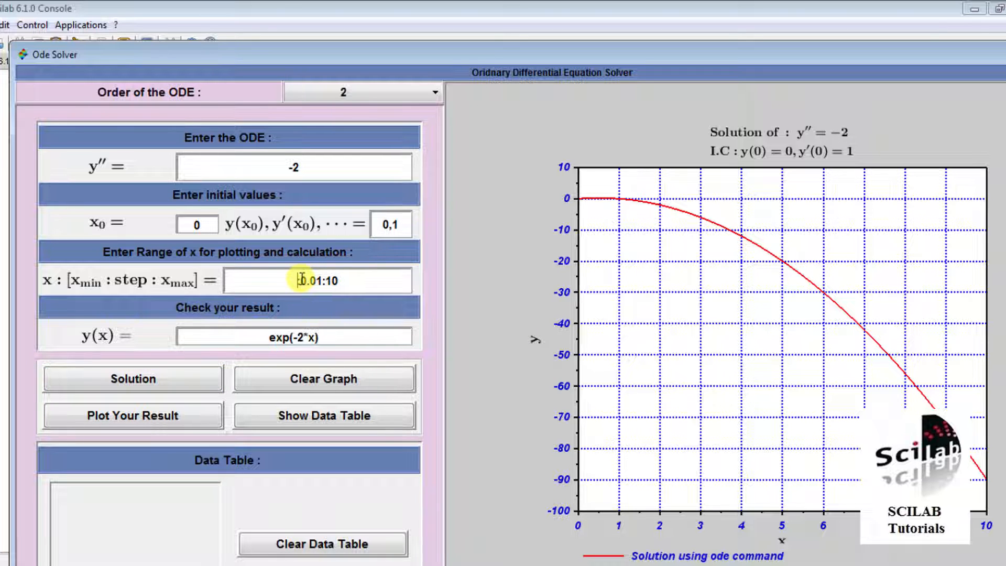
pyautogui.write('-15:')
pyautogui.click(374, 273)
pyautogui.press('BackSpace')
pyautogui.write('5')
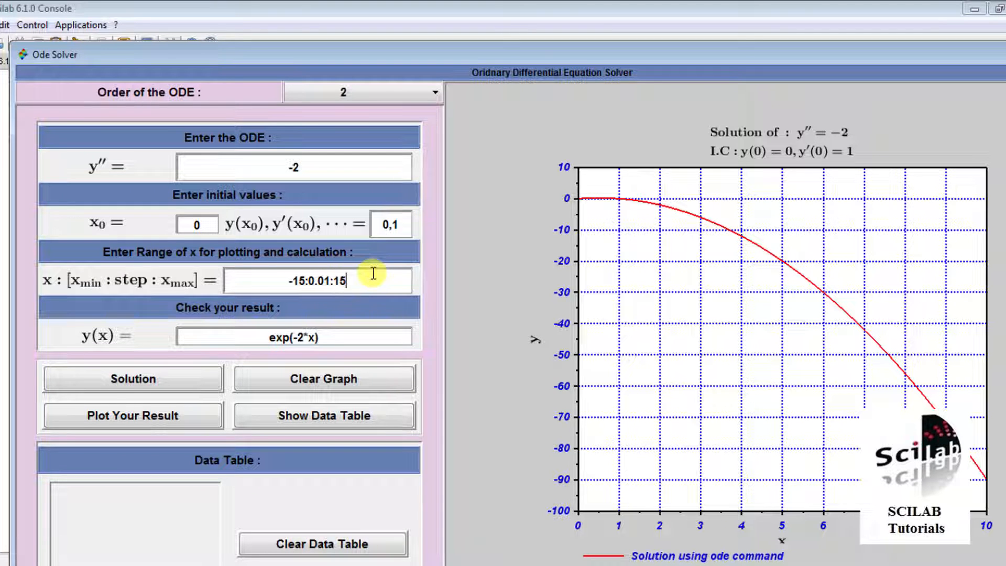
pyautogui.click(130, 374)
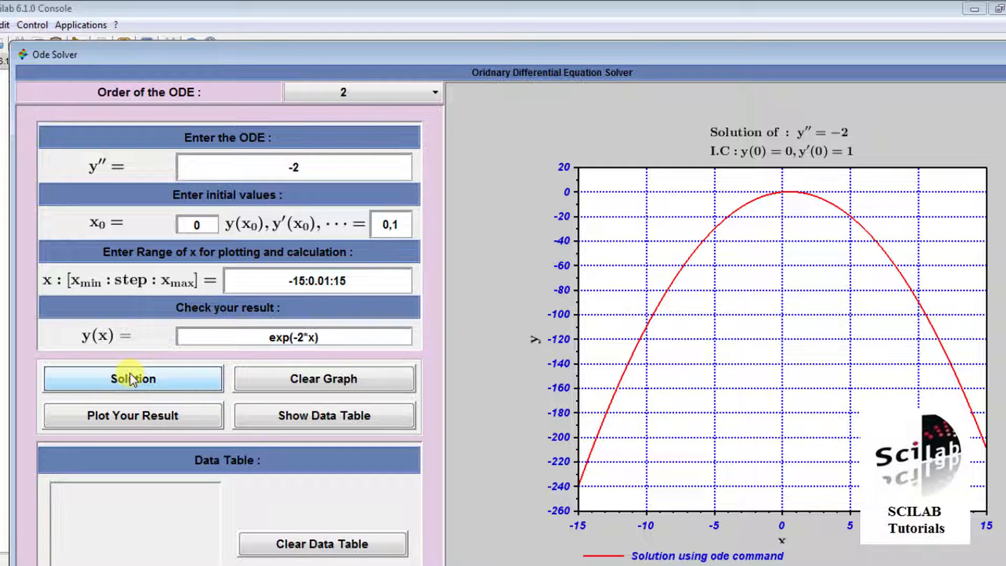
# Look through the available ODE orders and close the ODE Solver window.
pyautogui.click(380, 84)
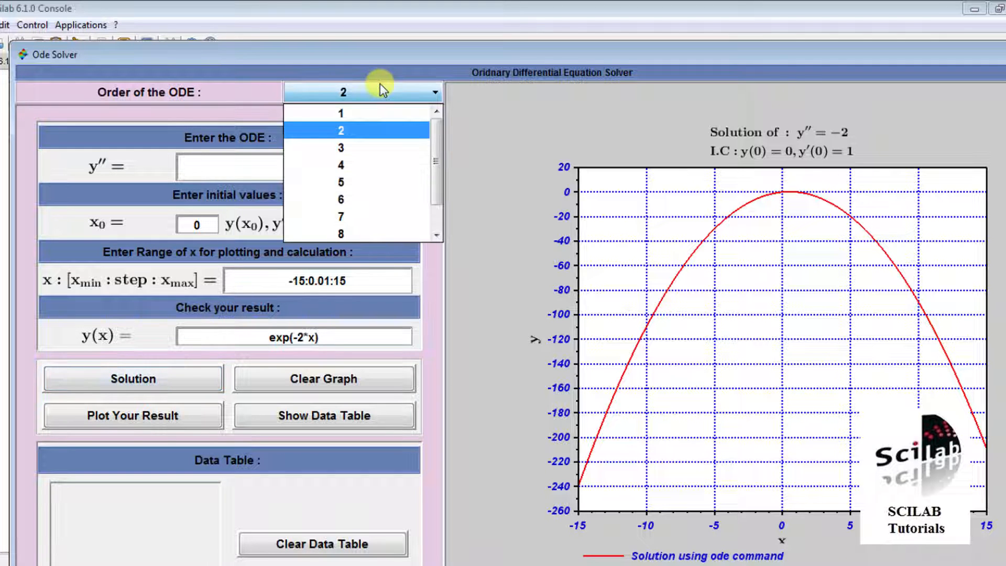
pyautogui.moveTo(439, 164); pyautogui.dragTo(433, 208)
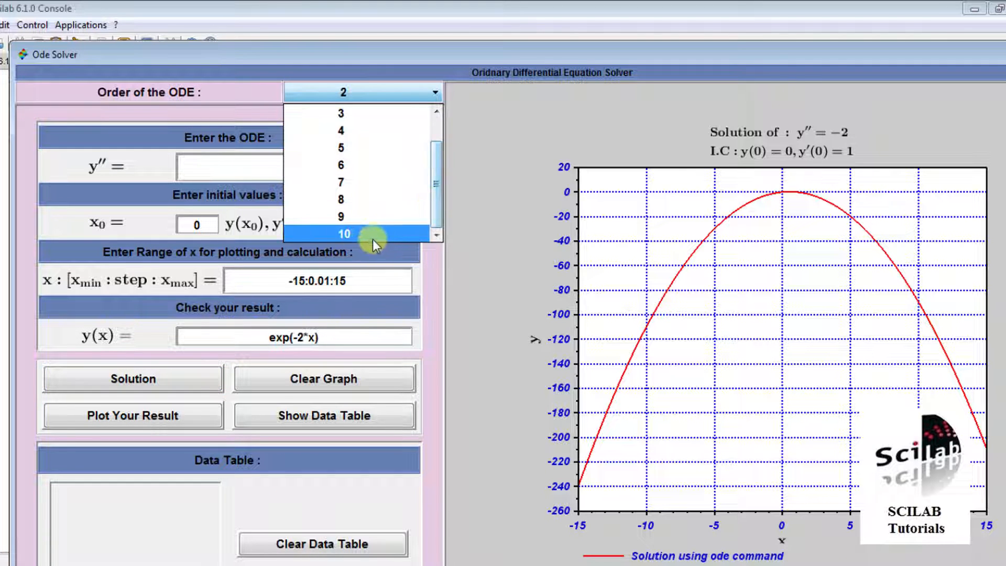
pyautogui.click(407, 64)
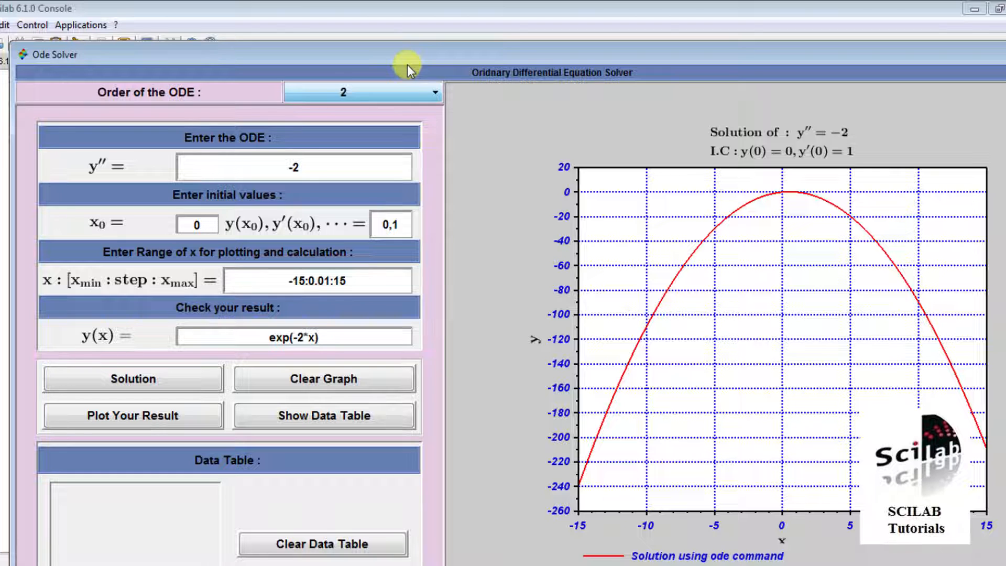
pyautogui.moveTo(423, 53); pyautogui.dragTo(329, 52)
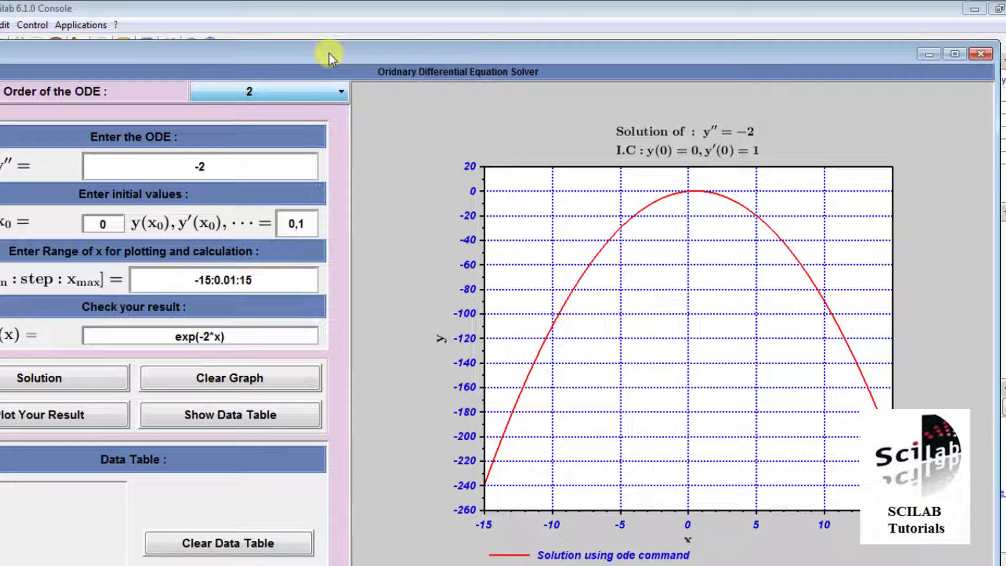
pyautogui.click(973, 54)
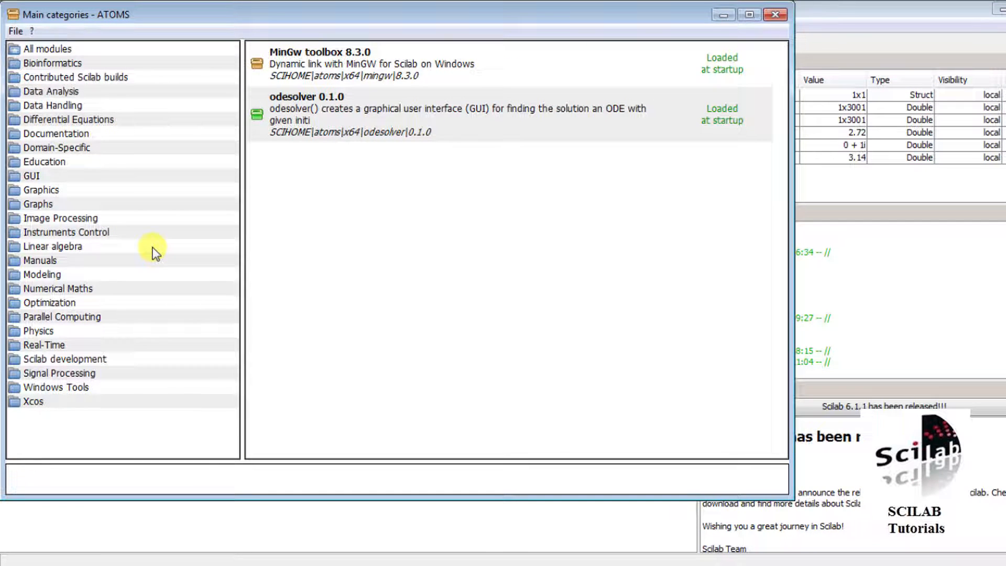
# Install the Projectile toolbox from the Physics category in ATOMS and close the module manager.
pyautogui.click(39, 330)
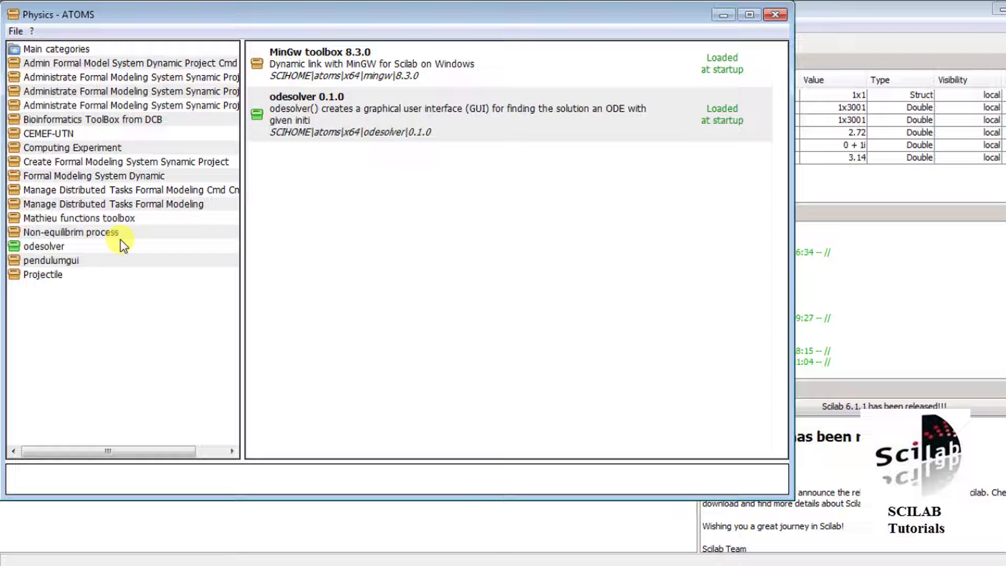
pyautogui.click(58, 278)
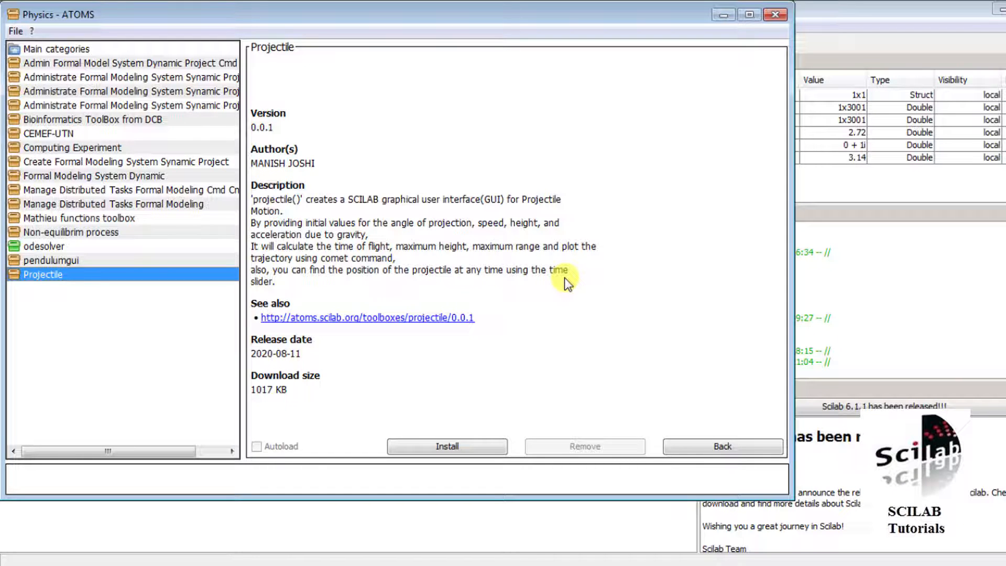
pyautogui.click(461, 445)
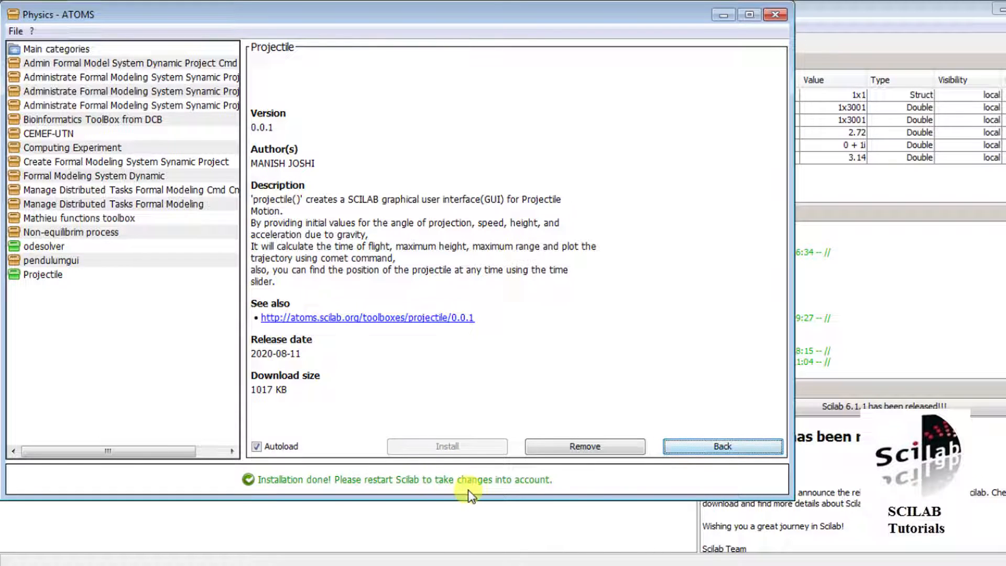
pyautogui.click(772, 17)
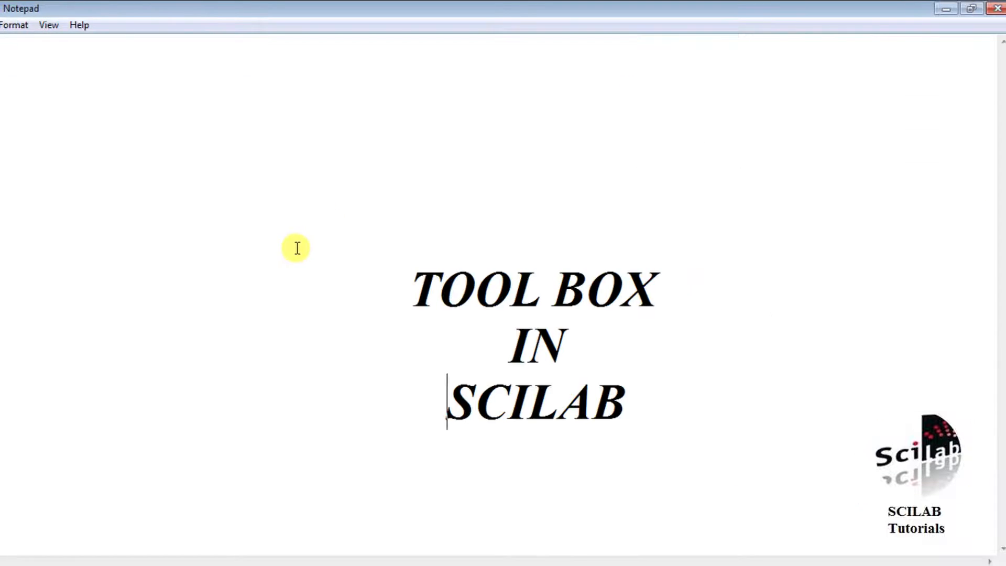
# Relaunch scilab-6.1.0 (64-bit) Desktop and start the Projectile Motion GUI with the projectile command.
pyautogui.click(2, 559)
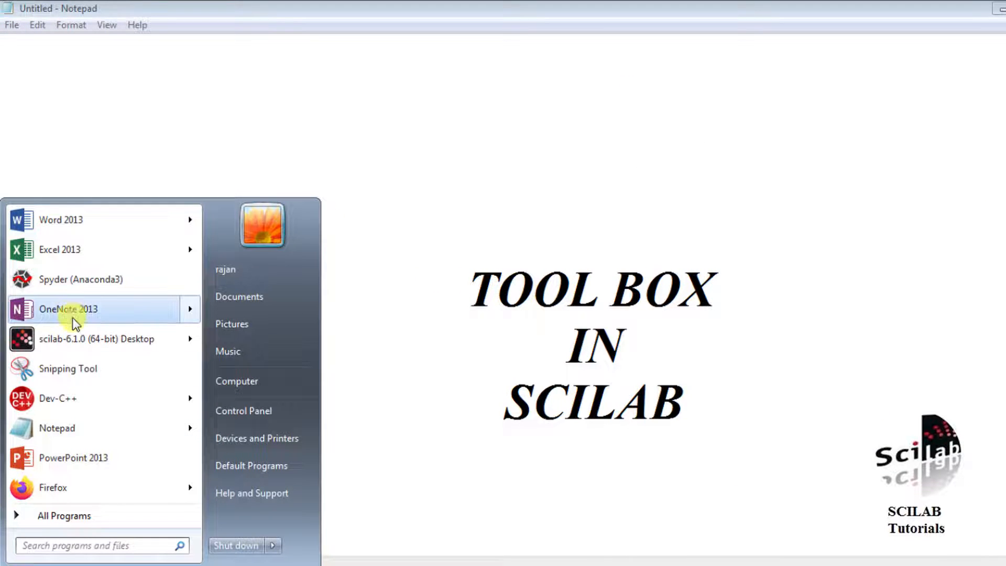
pyautogui.click(79, 340)
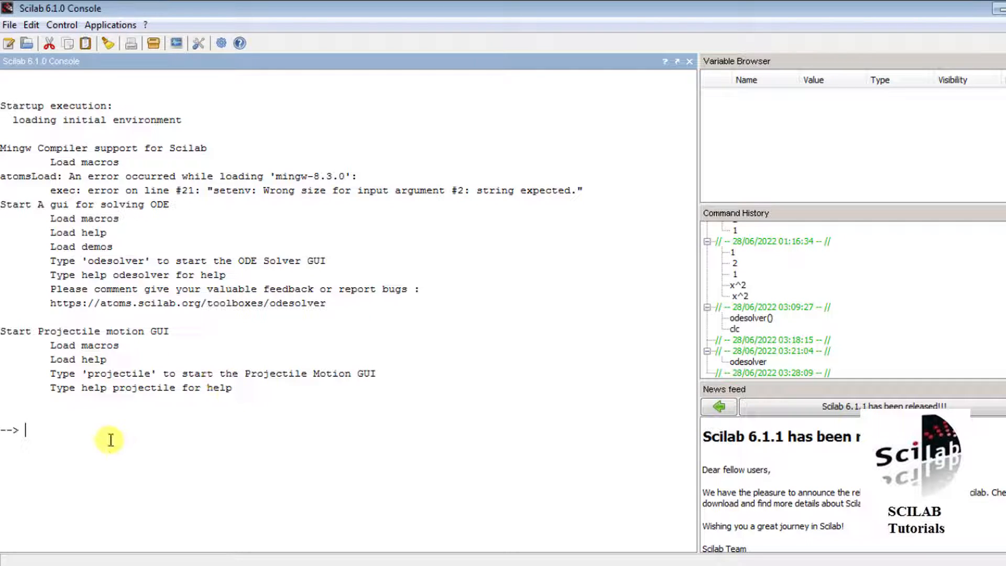
pyautogui.write('projectile')
pyautogui.press('Return')
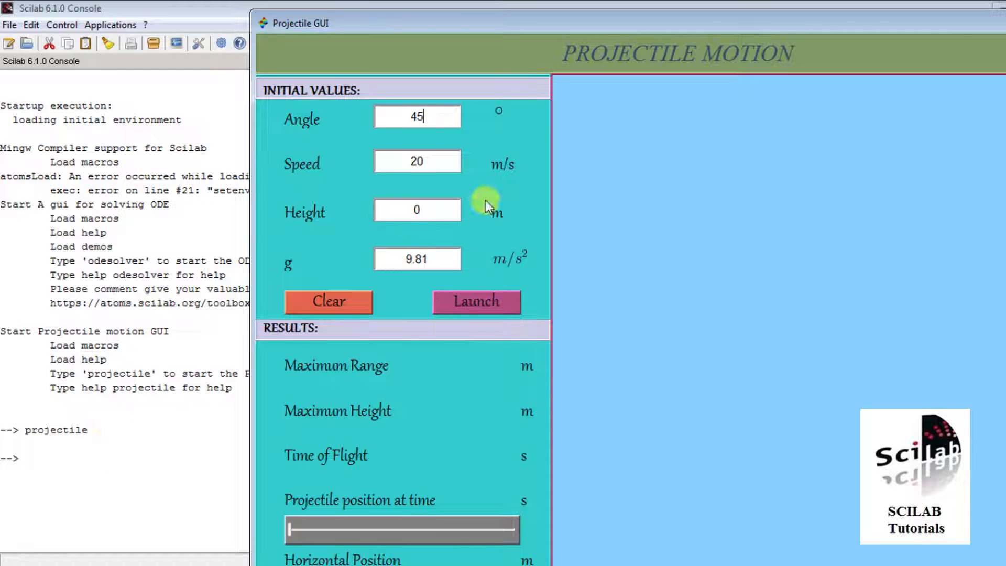
# Maximize the Projectile GUI and launch the projectile at 45° and 20 m/s from height 0 with g 9.81.
pyautogui.moveTo(741, 26); pyautogui.dragTo(629, 29)
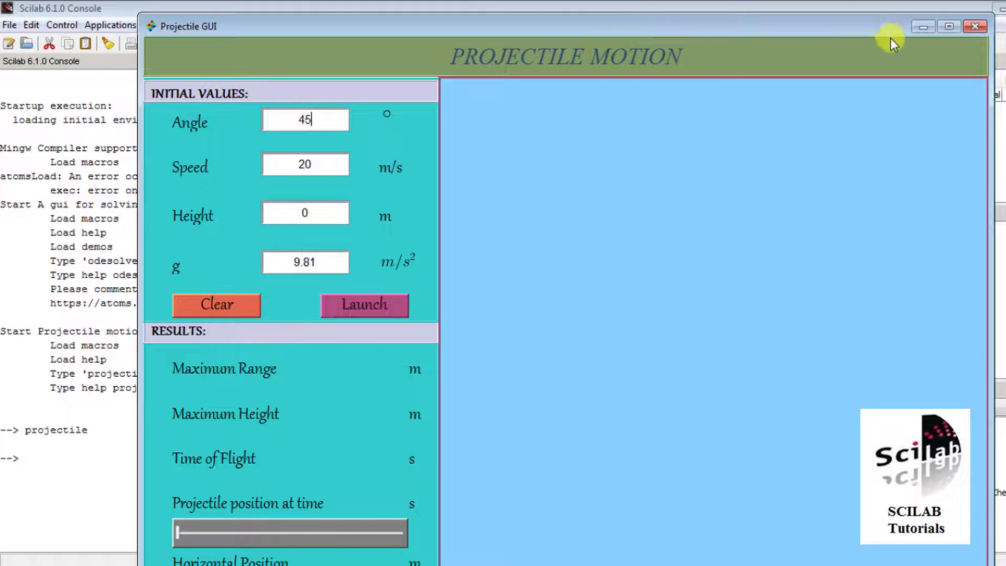
pyautogui.click(948, 28)
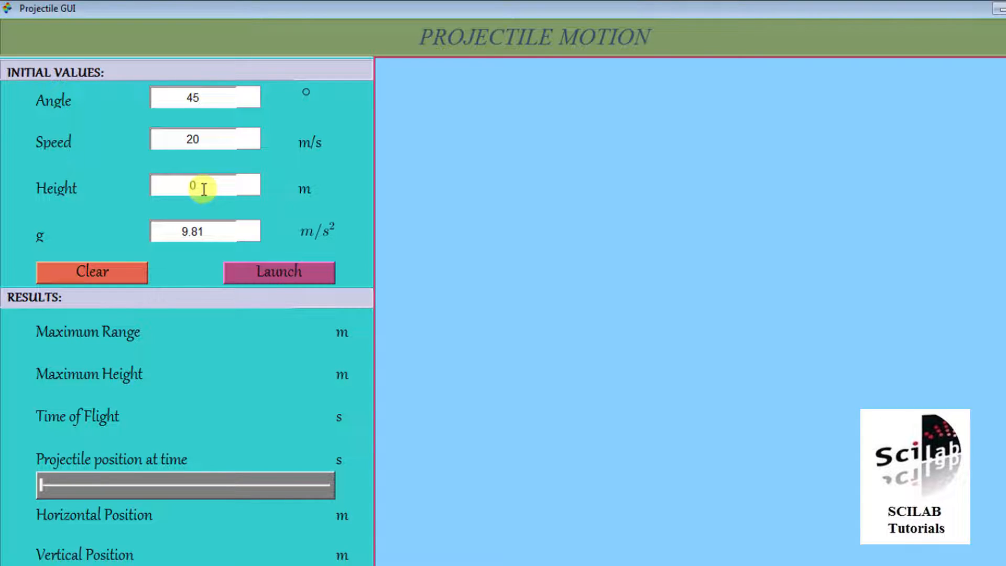
pyautogui.click(275, 272)
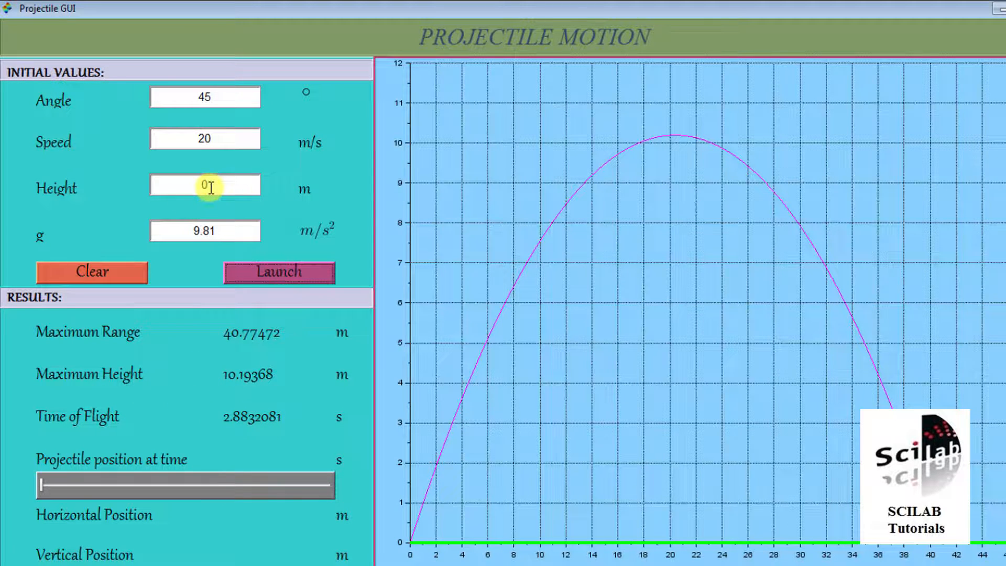
# Set the projectile's angle to 30° and speed to 10 m/s, and launch it to plot the trajectory.
pyautogui.click(227, 100)
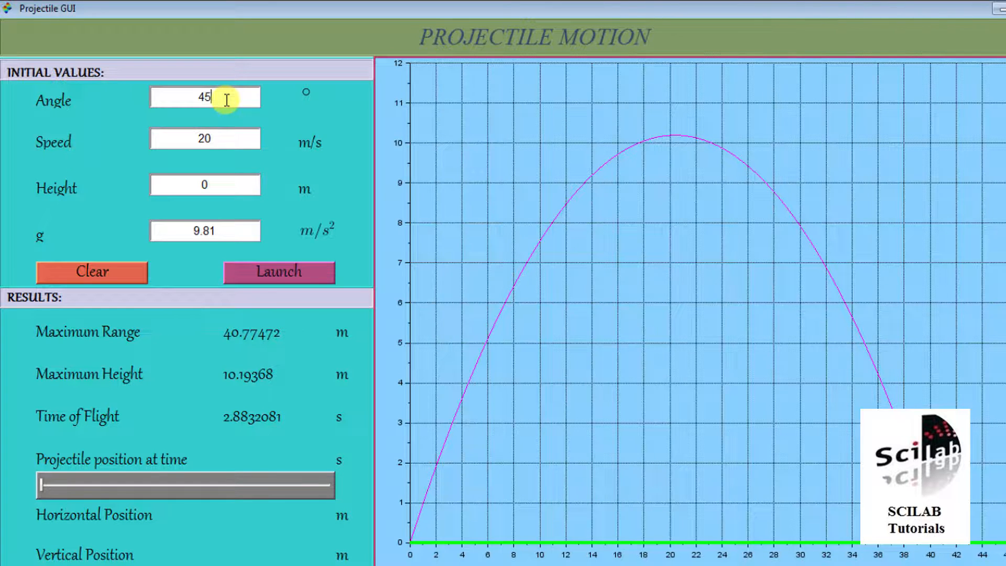
pyautogui.press('BackSpace')
pyautogui.press('BackSpace')
pyautogui.write('30')
pyautogui.press('BackSpace')
pyautogui.press('BackSpace')
pyautogui.write('10')
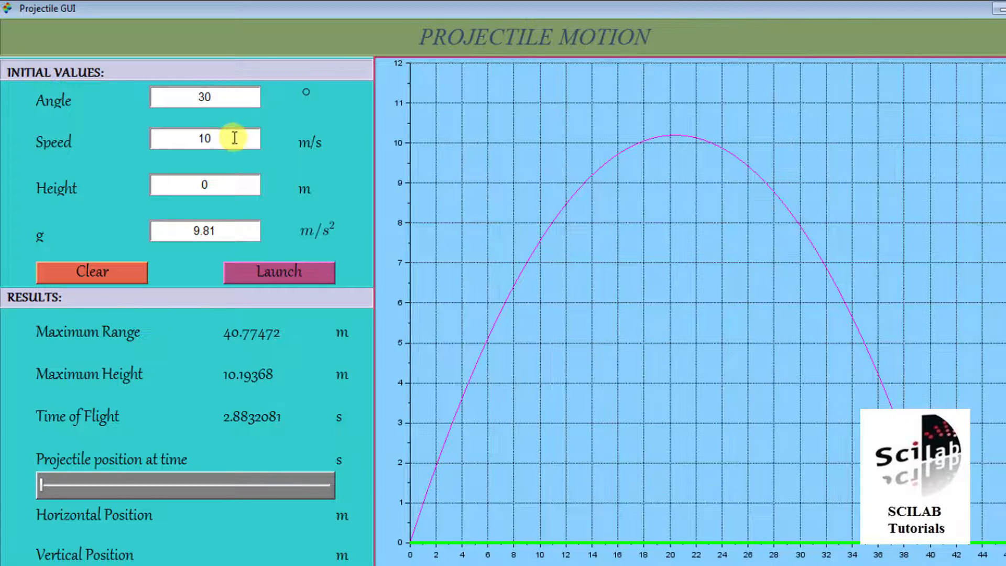
pyautogui.click(274, 263)
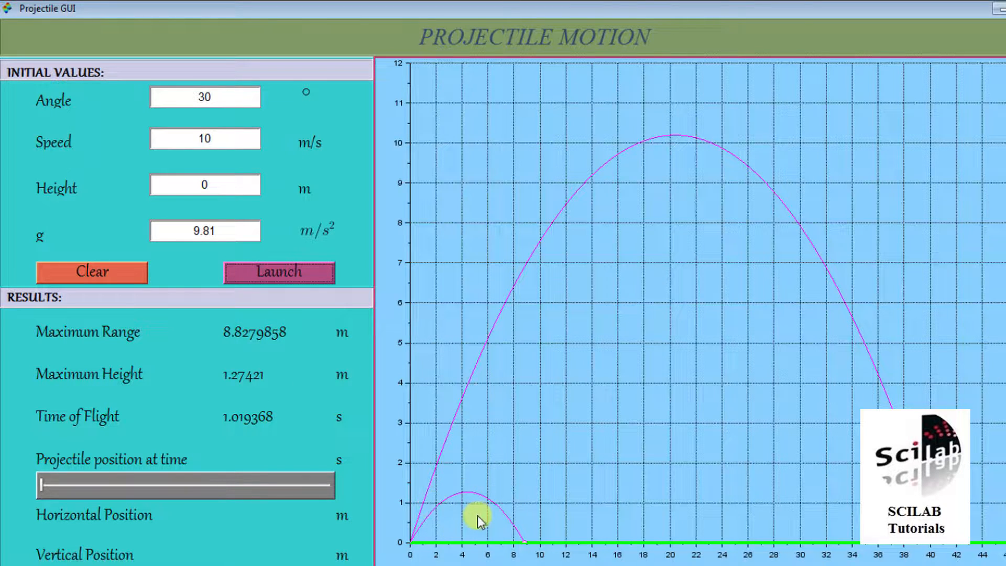
# Set the projectile's speed to 30 m/s, keeping the 30° angle, and launch it to plot another trajectory.
pyautogui.click(215, 92)
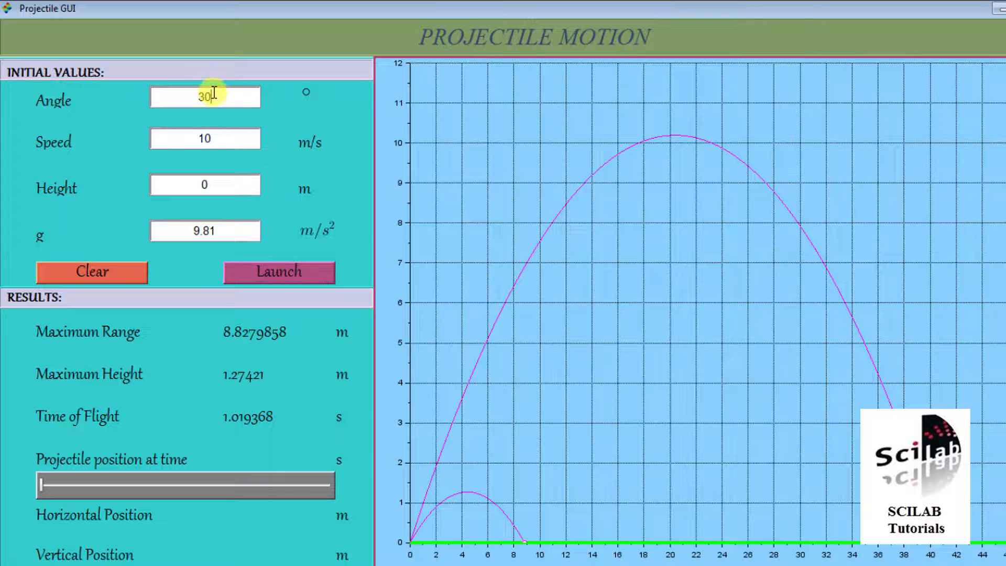
pyautogui.click(221, 141)
pyautogui.press('BackSpace')
pyautogui.press('BackSpace')
pyautogui.write('30')
pyautogui.click(257, 265)
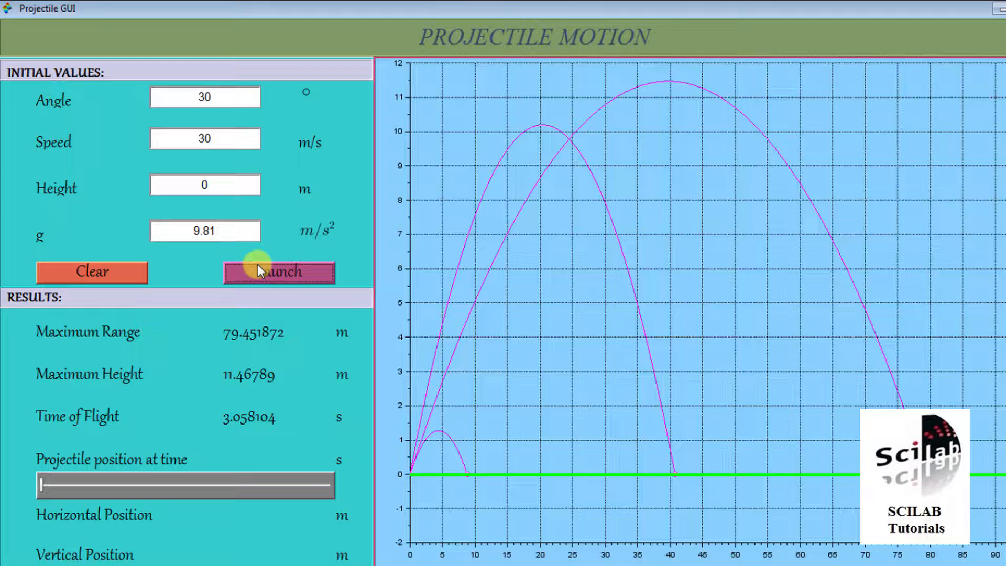
pyautogui.moveTo(399, 565)
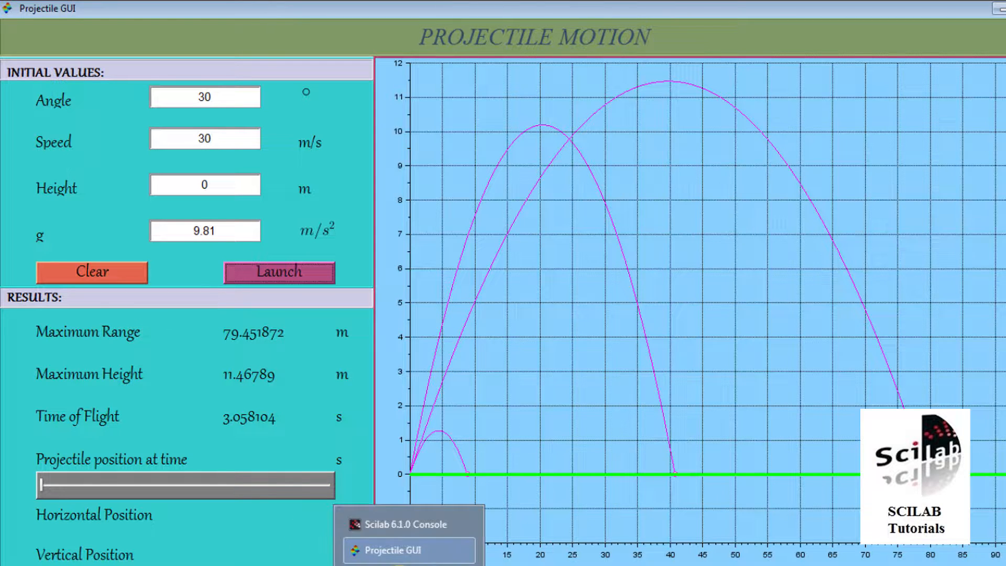